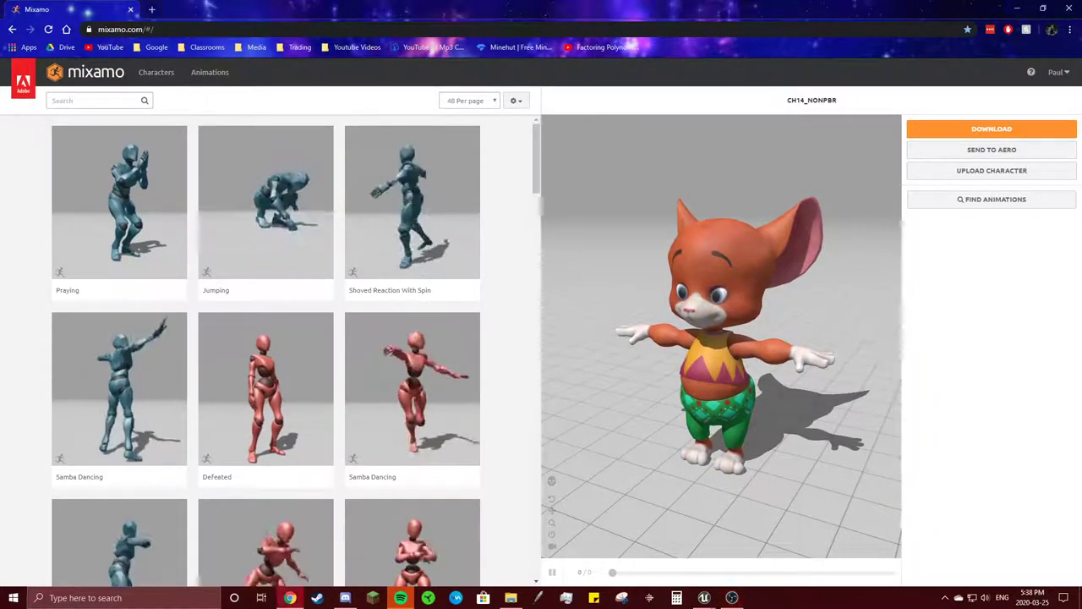
Replace the mouse with Vanguard By T. Choonyung from the Mixamo Characters catalogue.
left_click(156, 72)
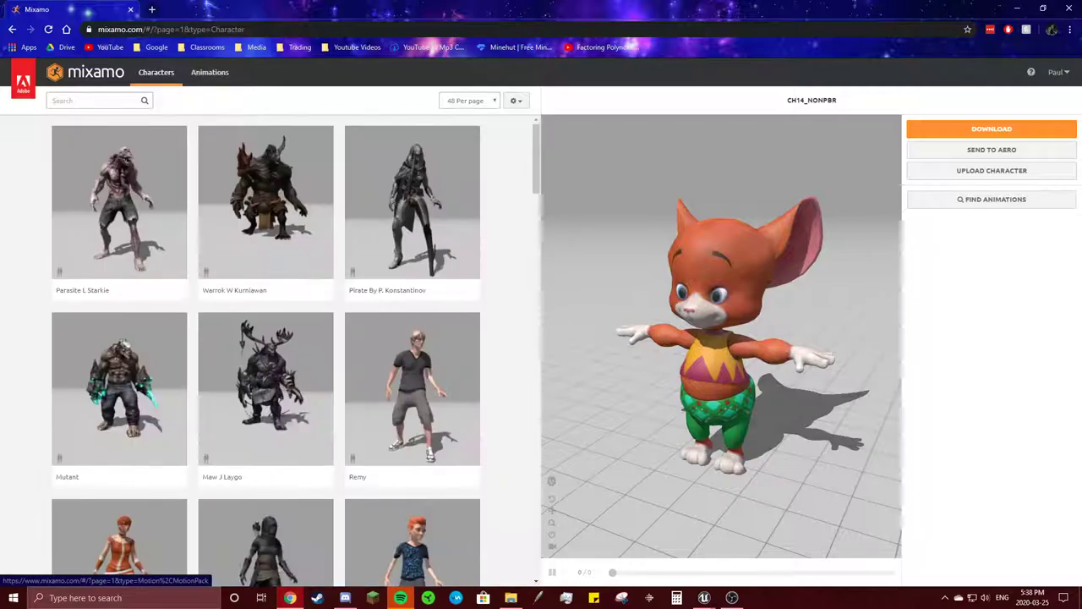
scroll(430, 120, "down", 1)
scroll(430, 120, "down", 1)
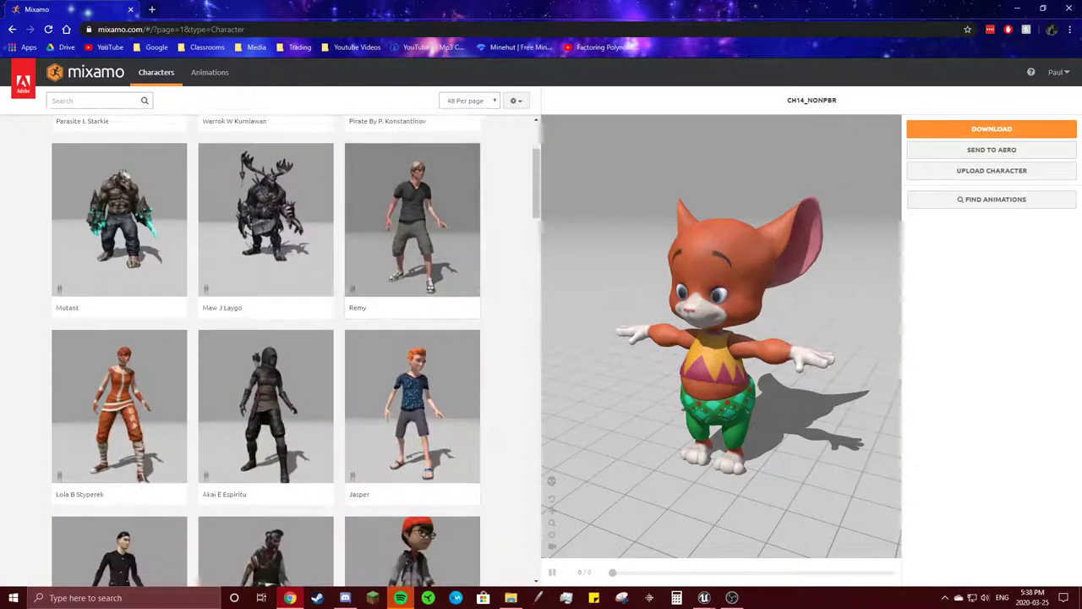
scroll(431, 121, "down", 1)
scroll(430, 120, "down", 1)
scroll(431, 120, "up", 2)
scroll(430, 120, "up", 2)
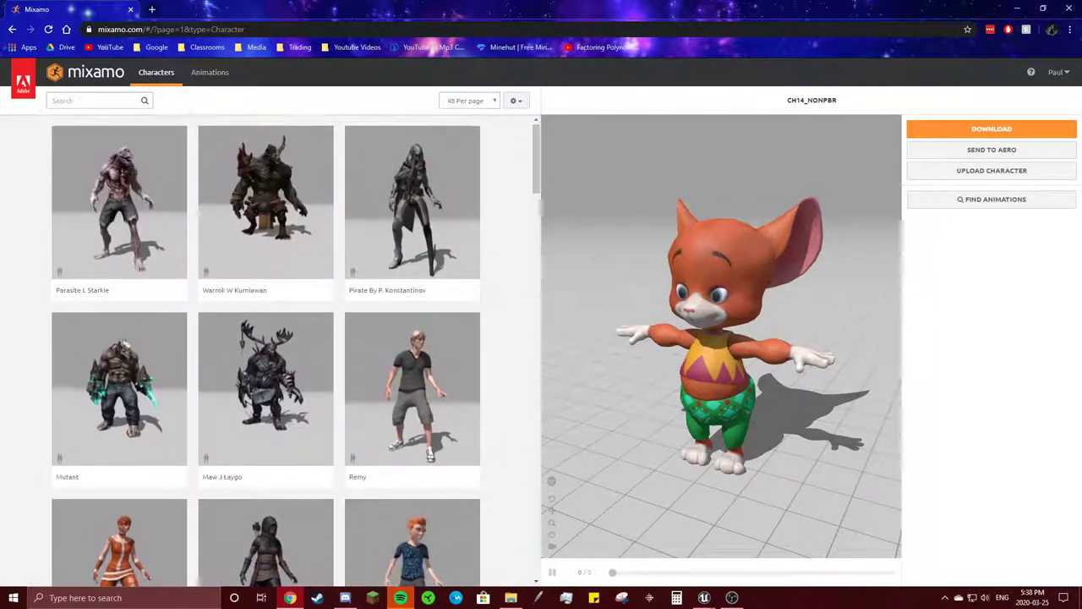
scroll(430, 121, "down", 3)
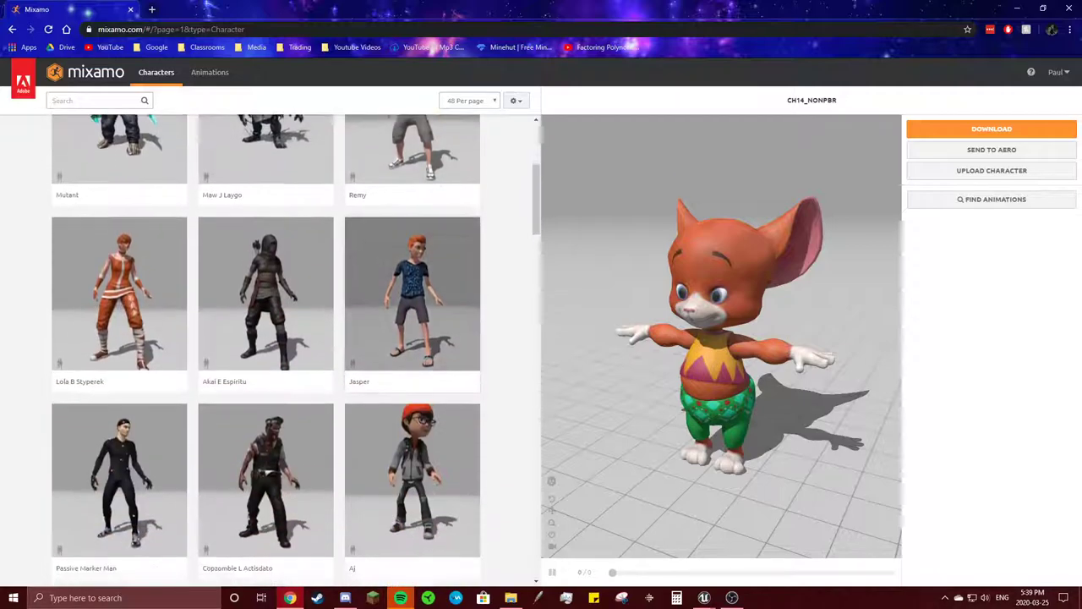
scroll(430, 120, "down", 1)
scroll(430, 120, "down", 2)
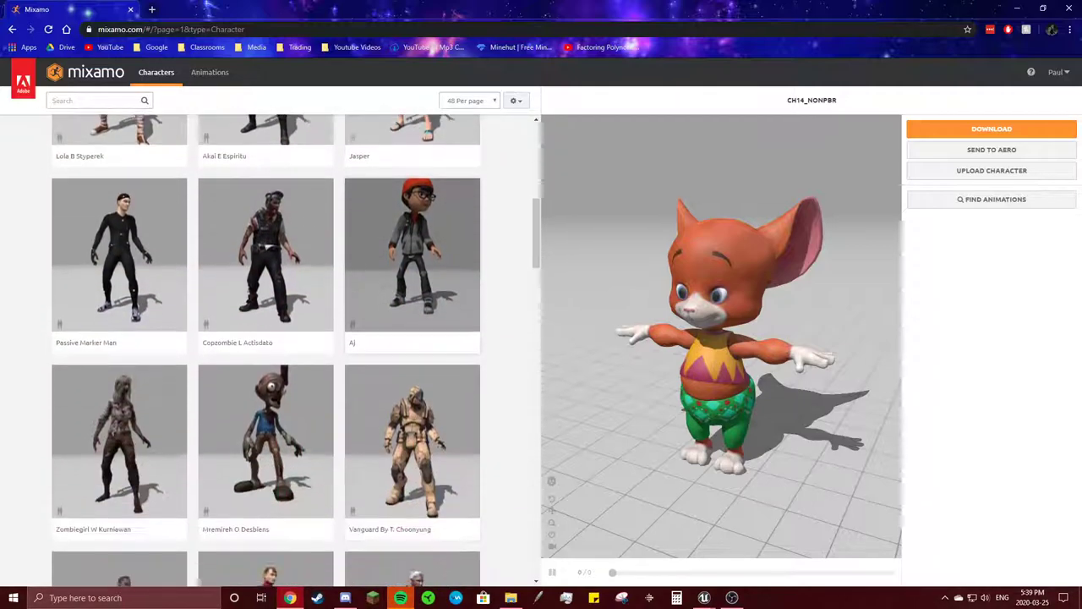
scroll(431, 120, "down", 2)
left_click(414, 271)
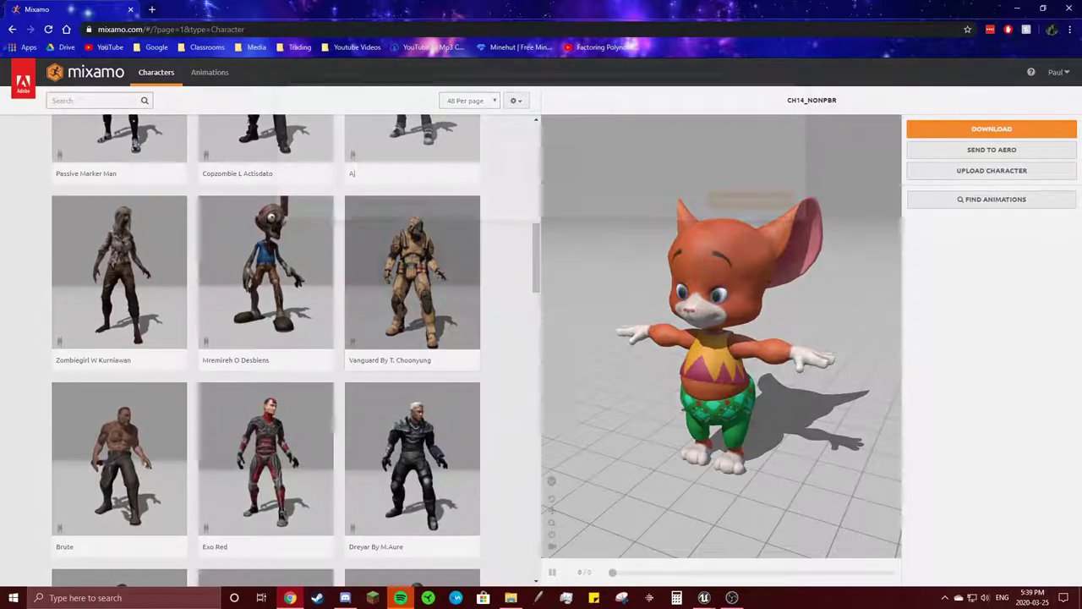
left_click(751, 228)
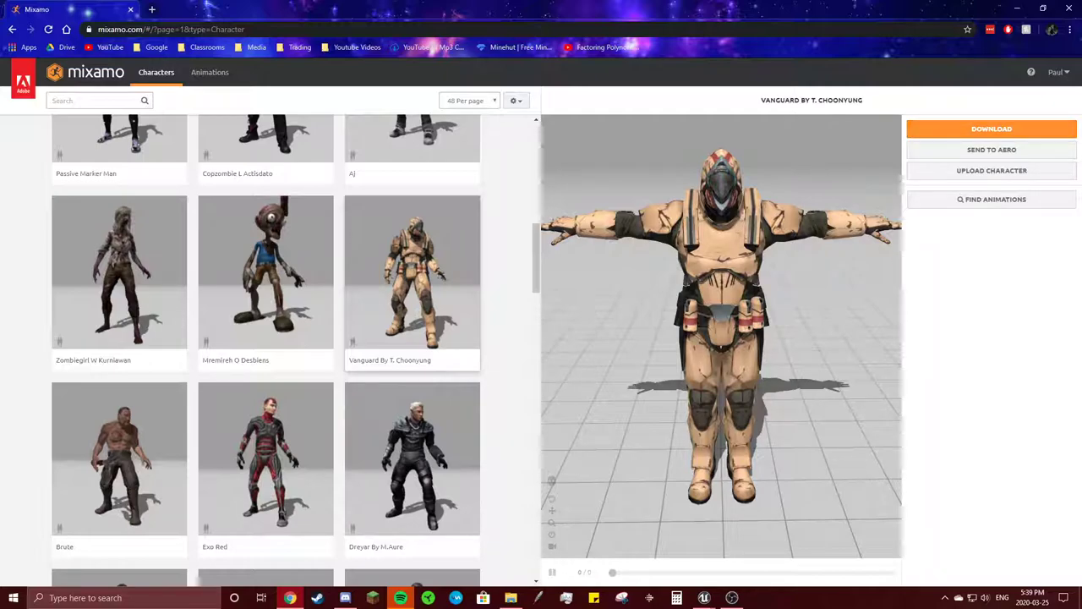
Apply the second 'idle' search result to Vanguard with Overdrive lowered to 23.
left_click(210, 71)
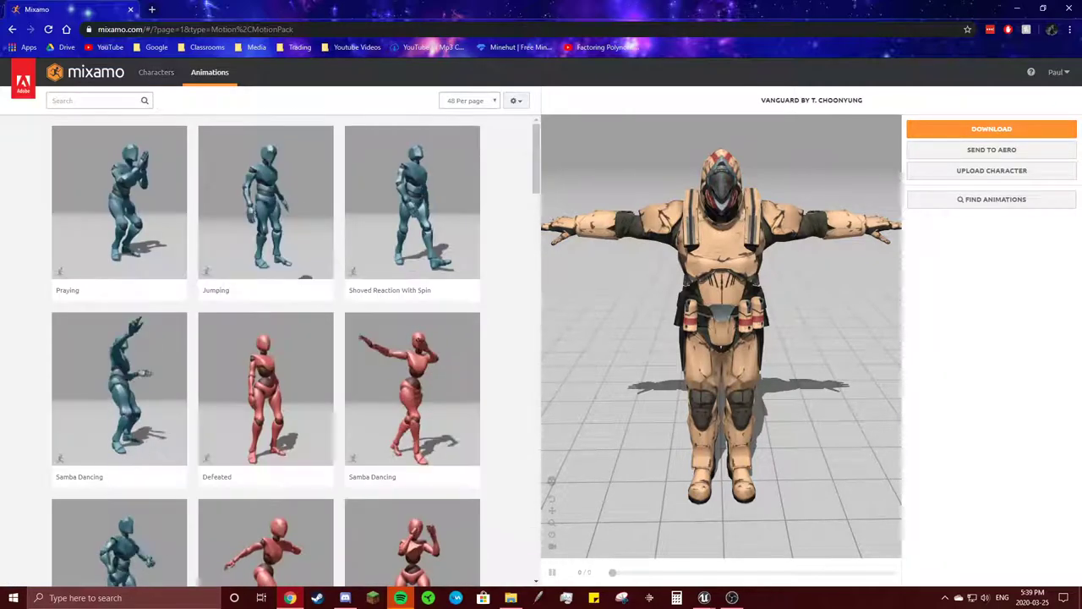
left_click(93, 100)
type("idle")
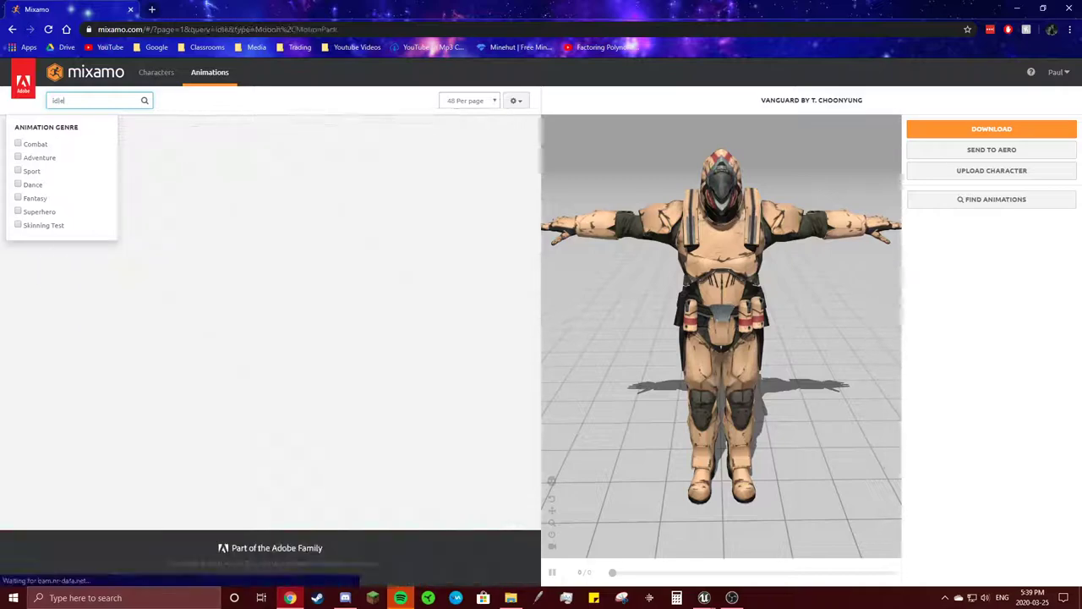
key("Return")
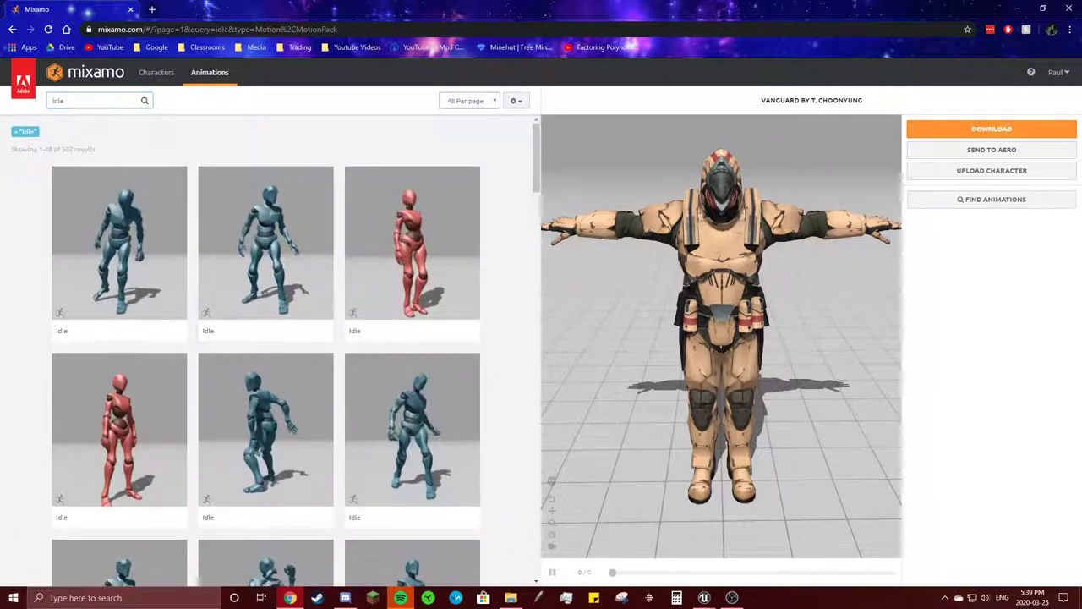
left_click(265, 246)
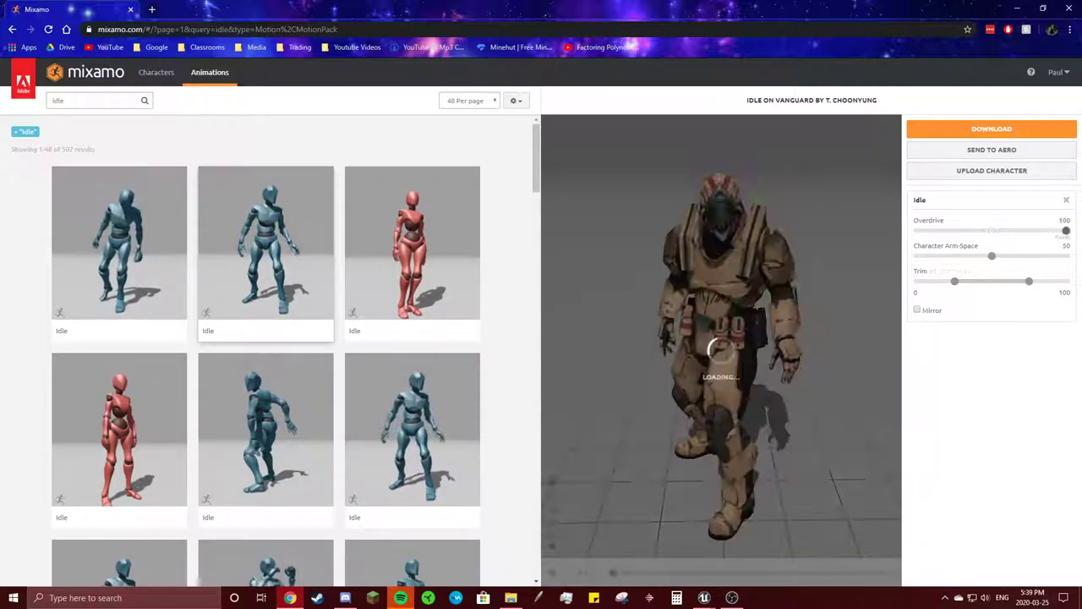
mouse_move(991, 230)
left_mouse_down()
mouse_move(1016, 230)
mouse_move(951, 230)
left_mouse_up()
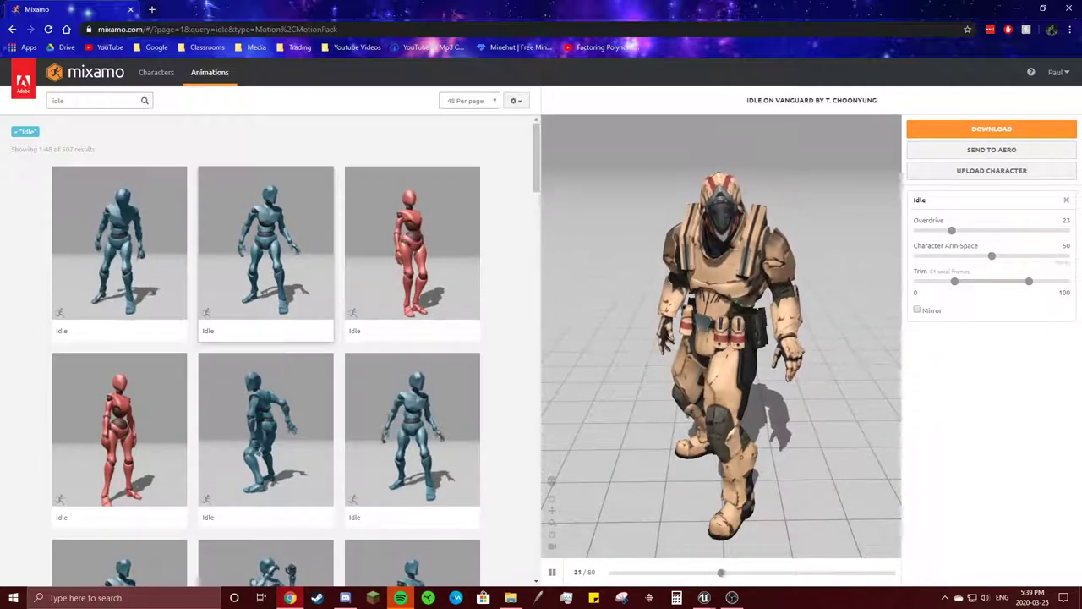
Download Idle as FBX With Skin at 30 fps with no keyframe reduction.
left_click(990, 128)
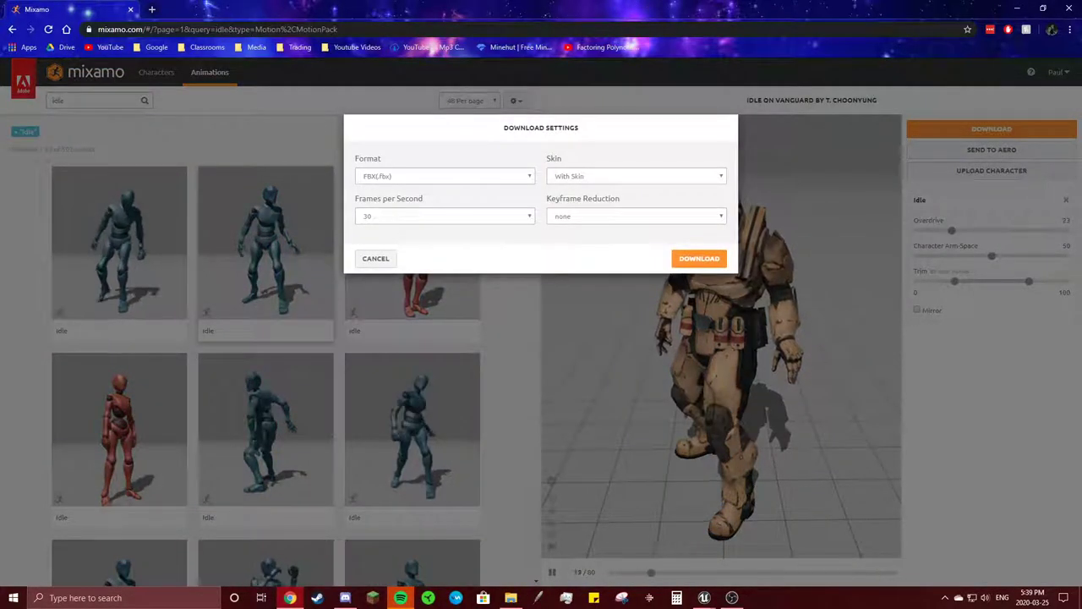
left_click(445, 216)
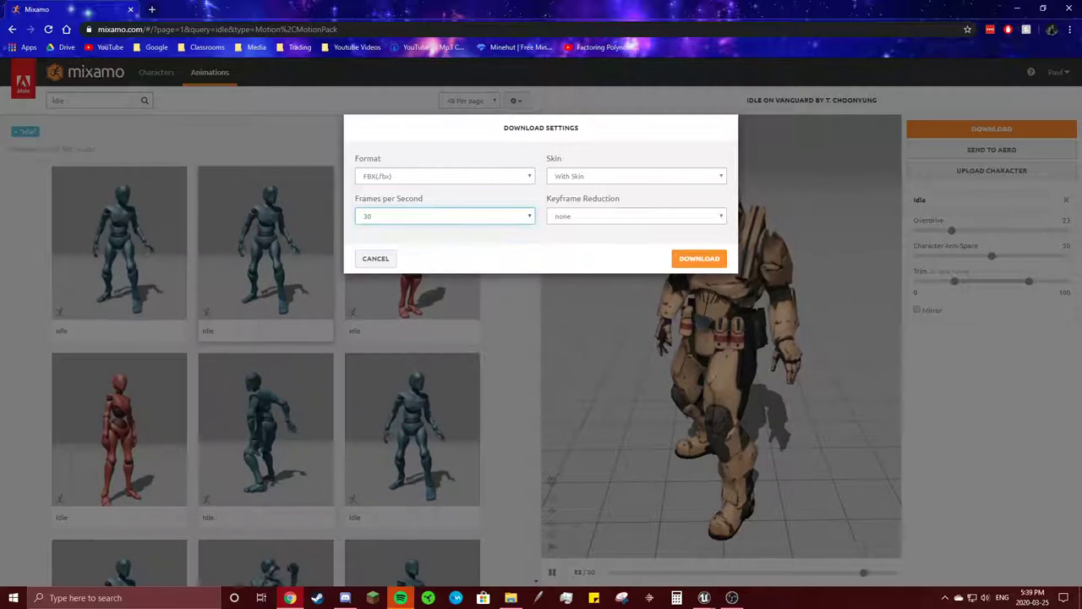
left_click(445, 216)
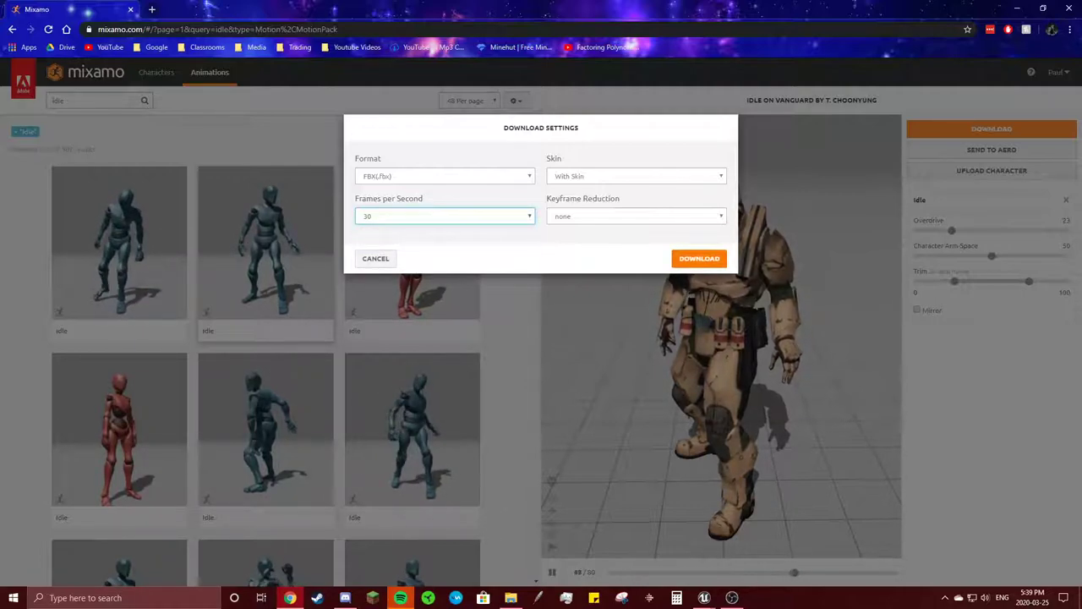
left_click(699, 257)
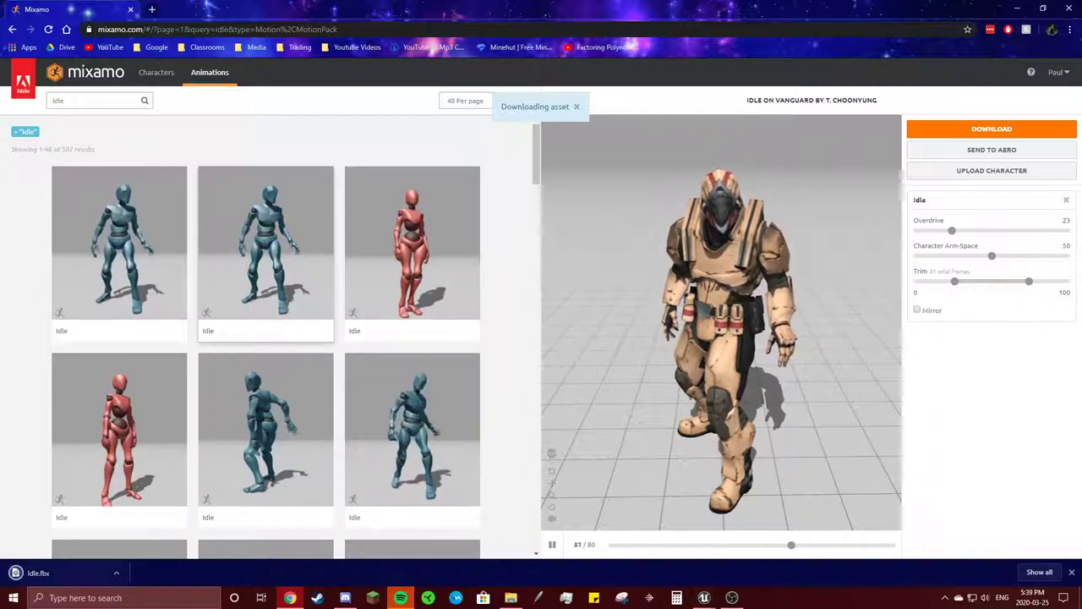
left_click(116, 572)
In the Unreal Editor, create and open a Demo folder under ThirdPersonBP.
left_click(703, 598)
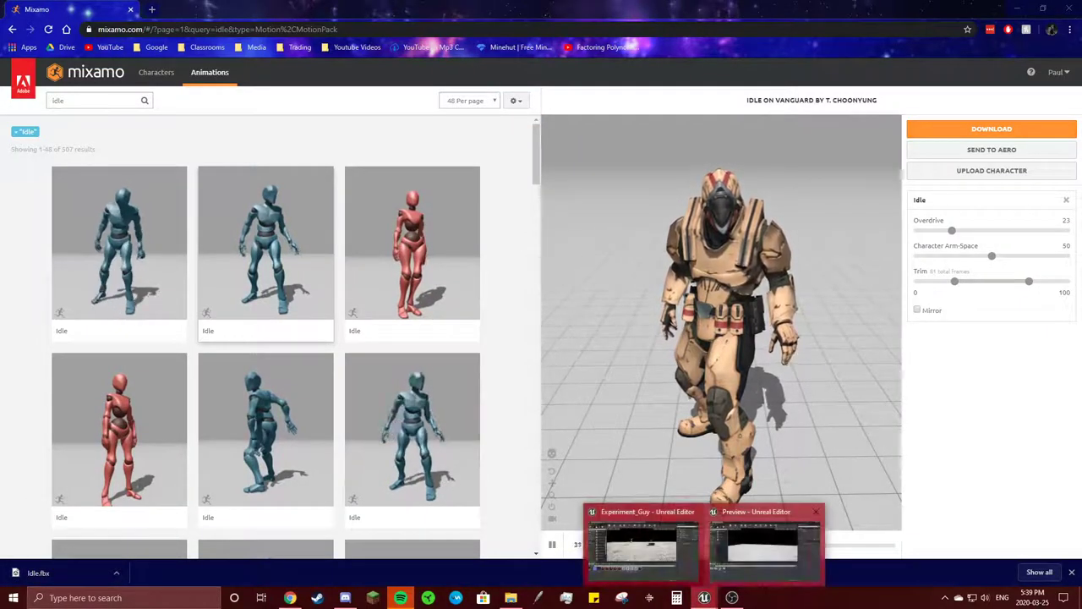
left_click(761, 545)
right_click(215, 470)
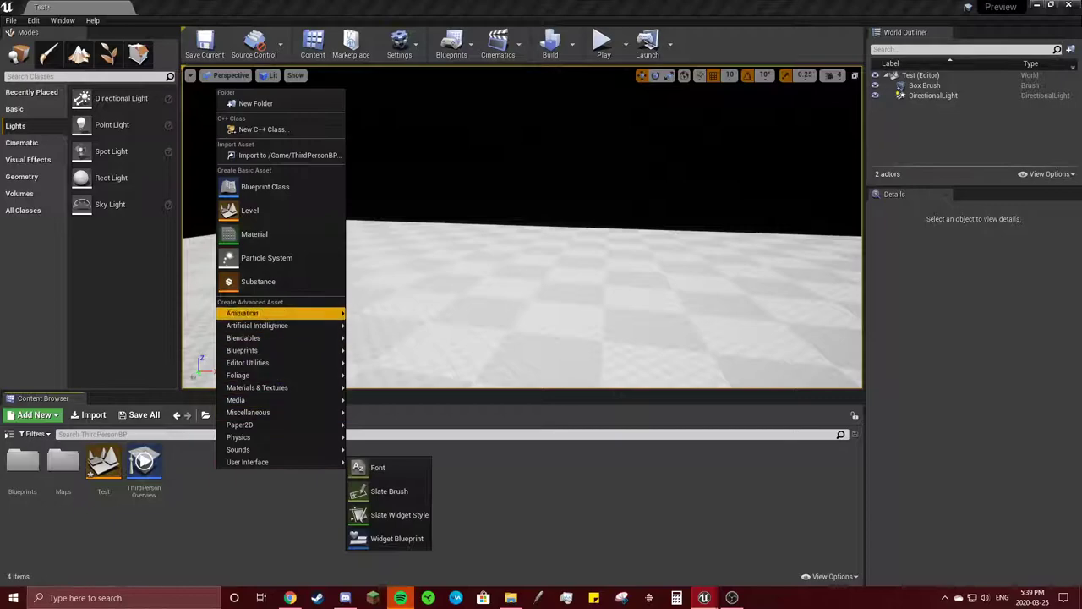
left_click(246, 103)
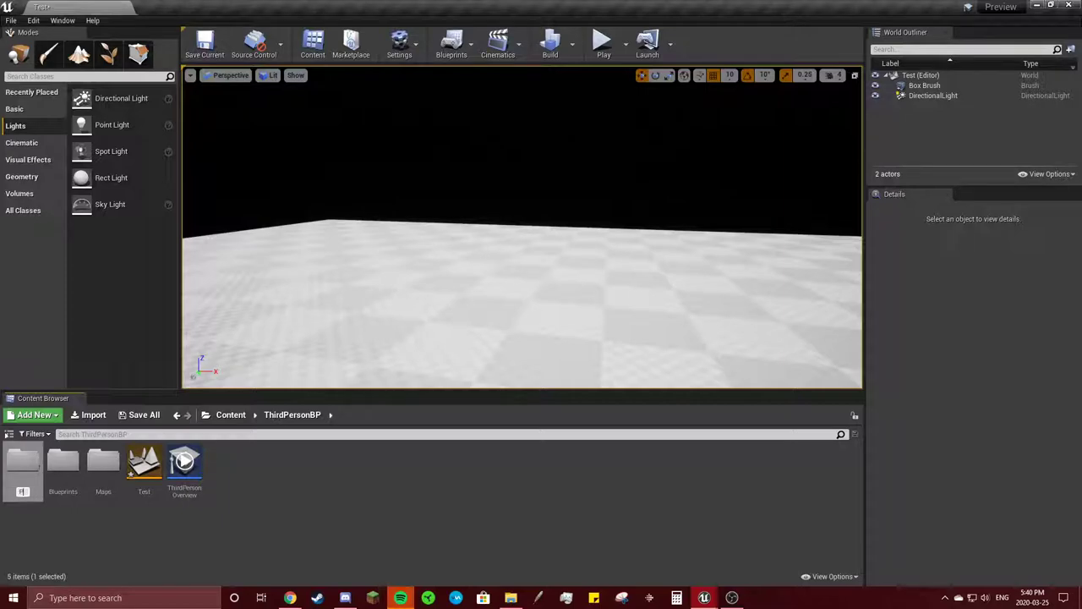
type("Demo")
key("Return")
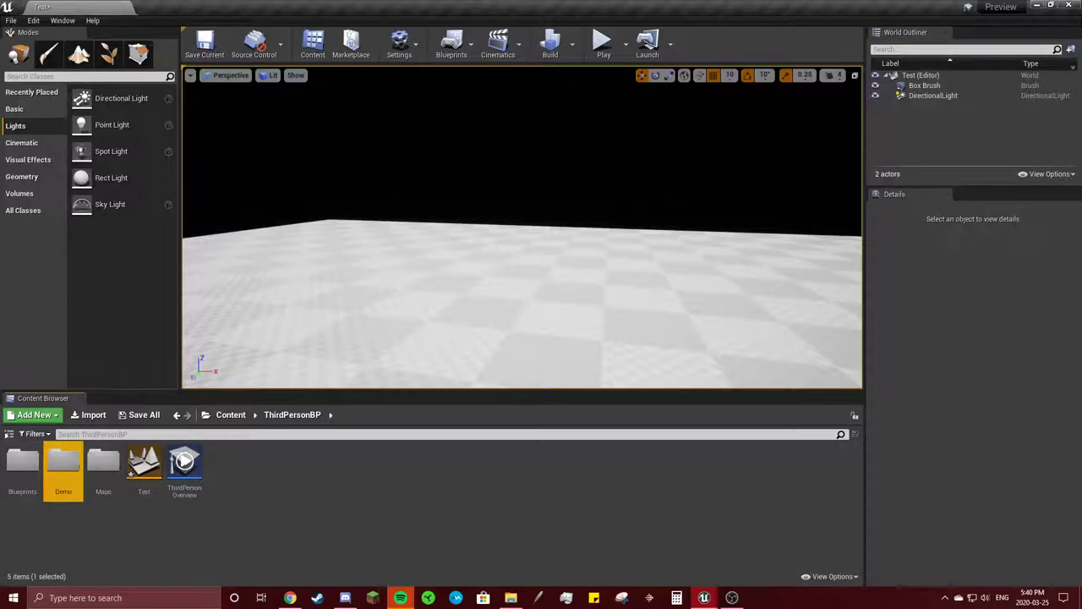
double_click(63, 463)
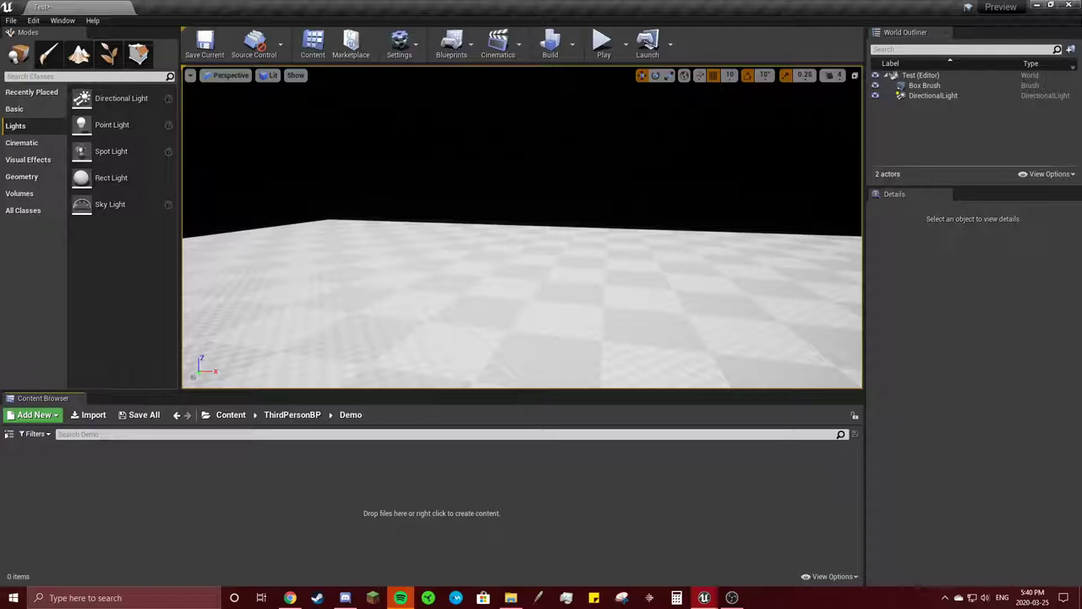
Create and open a Sentinel folder inside Demo.
right_click(145, 485)
left_click(169, 118)
type("Sentinel")
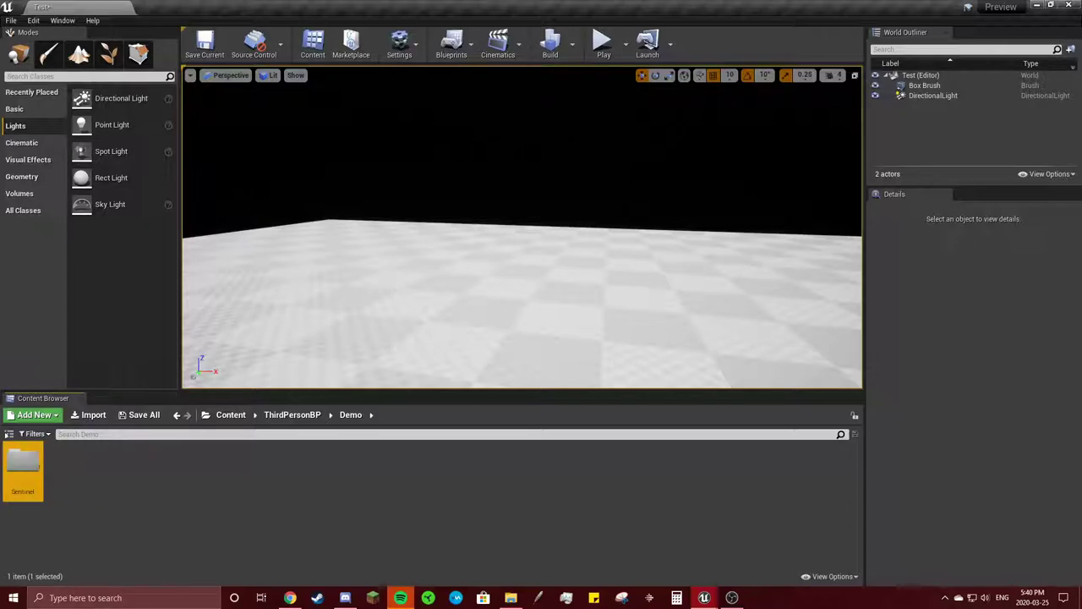
double_click(23, 465)
right_click(187, 462)
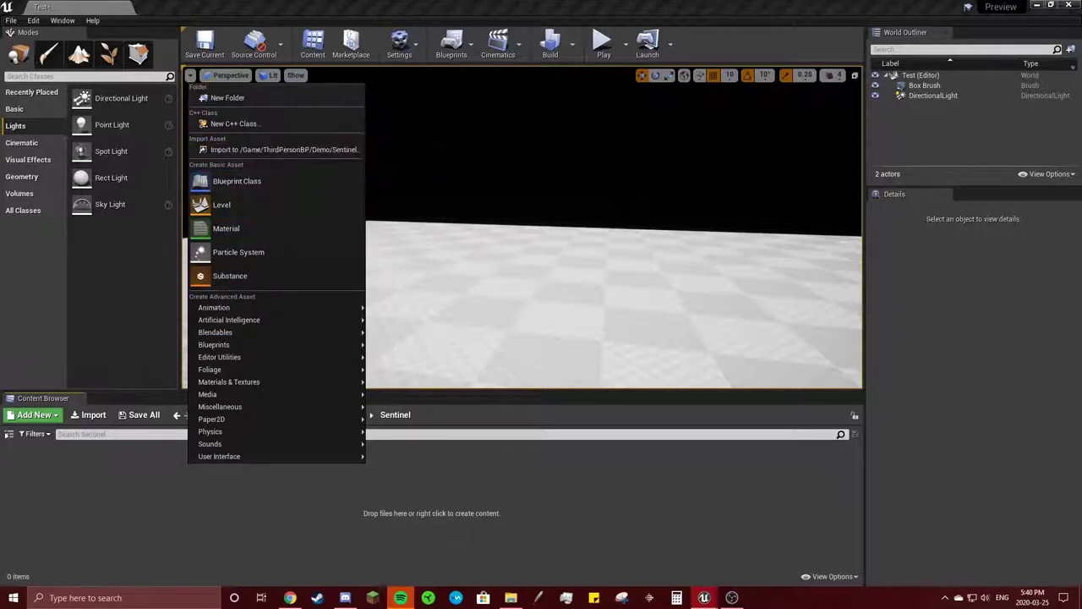
key("Escape")
Choose Idle.fbx from Downloads for import into Sentinel.
left_click(93, 414)
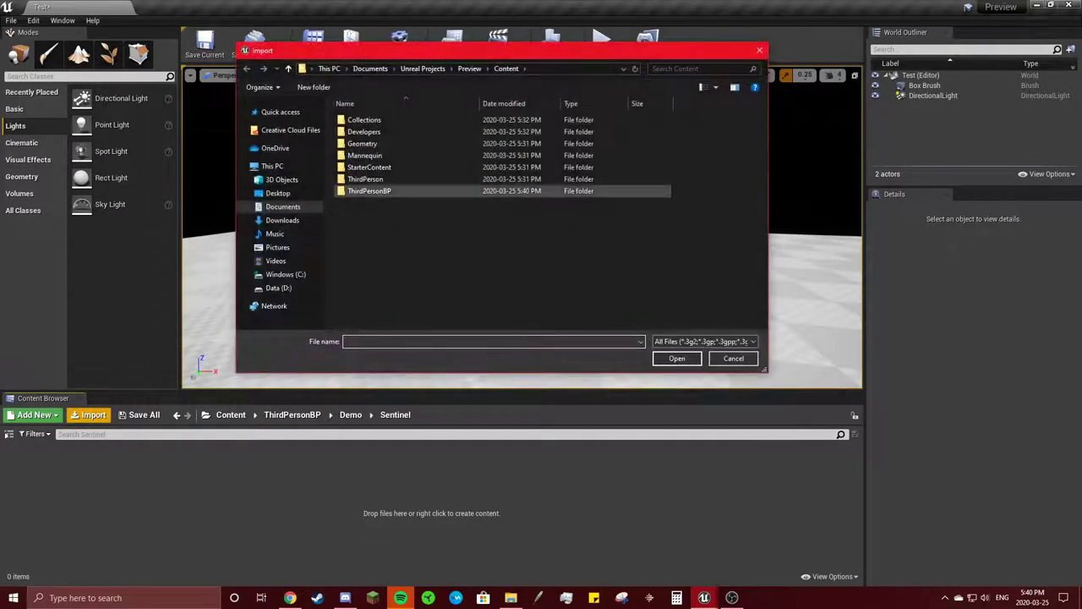
left_click(282, 220)
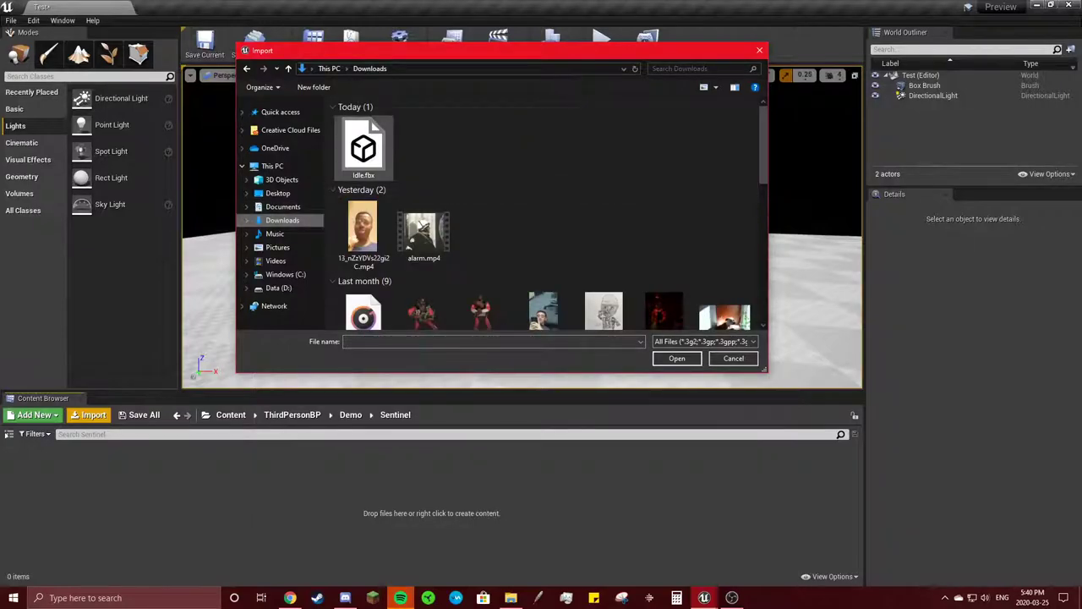
double_click(373, 127)
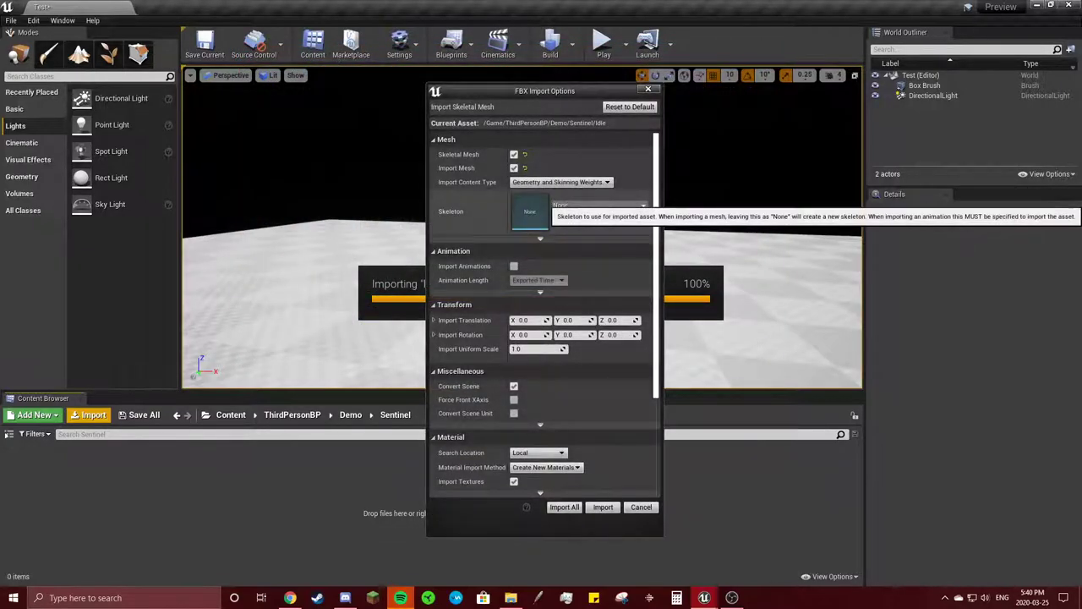
Import Idle.fbx with Skeleton left as None and Import Animations kept on.
left_click(598, 205)
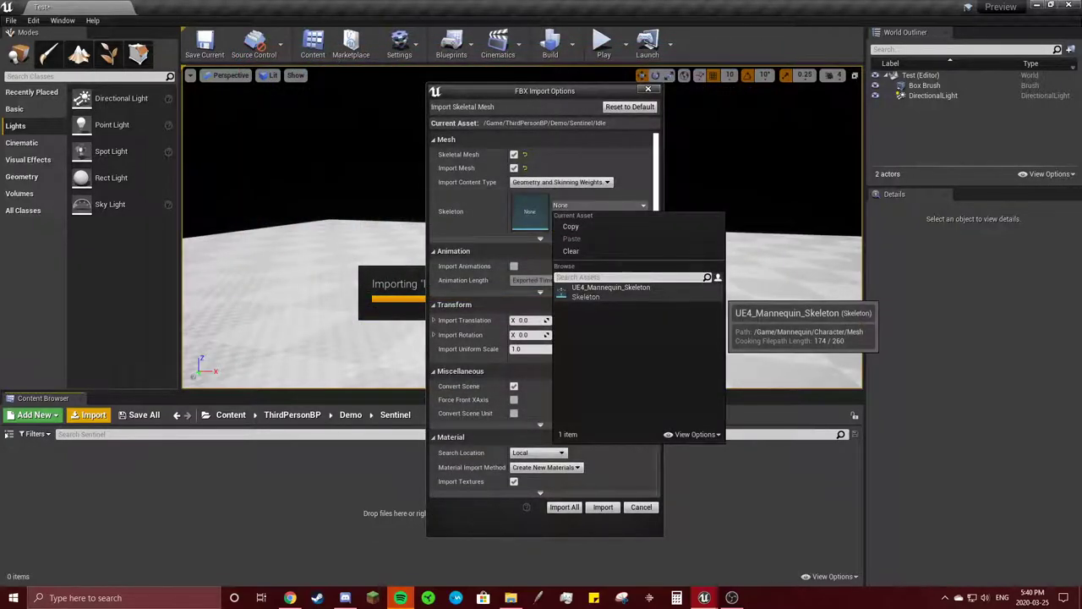
key("Escape")
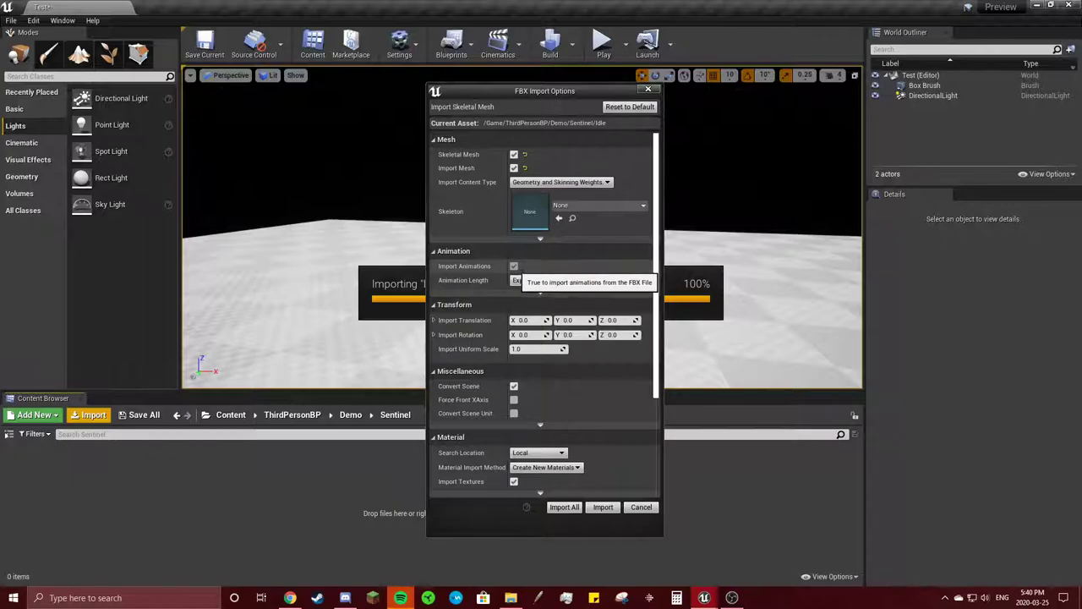
scroll(524, 283, "down", 1)
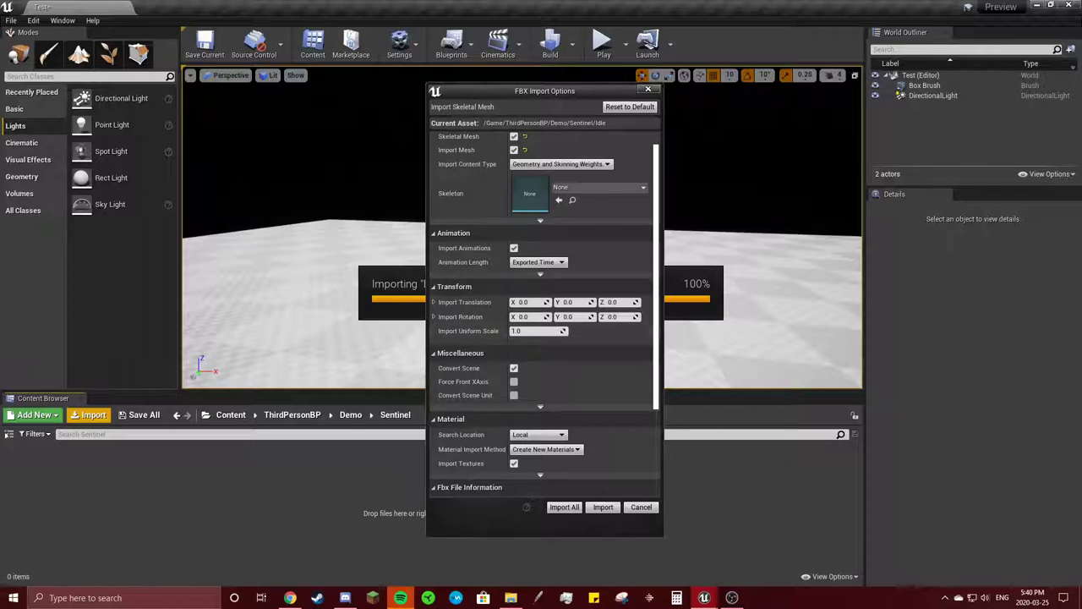
left_click(469, 487)
scroll(546, 340, "down", 3)
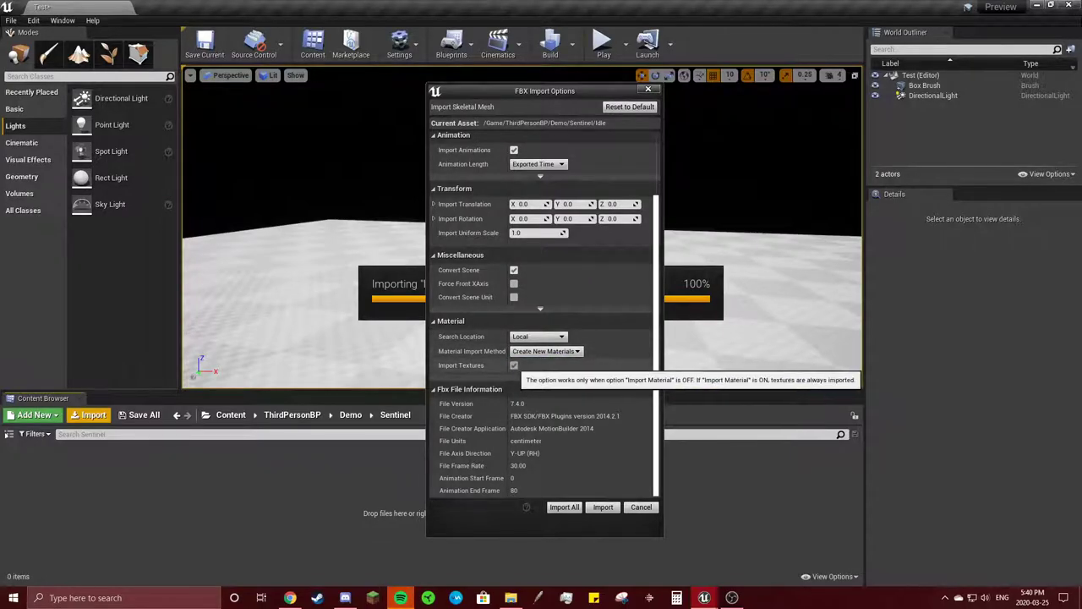
left_click(603, 507)
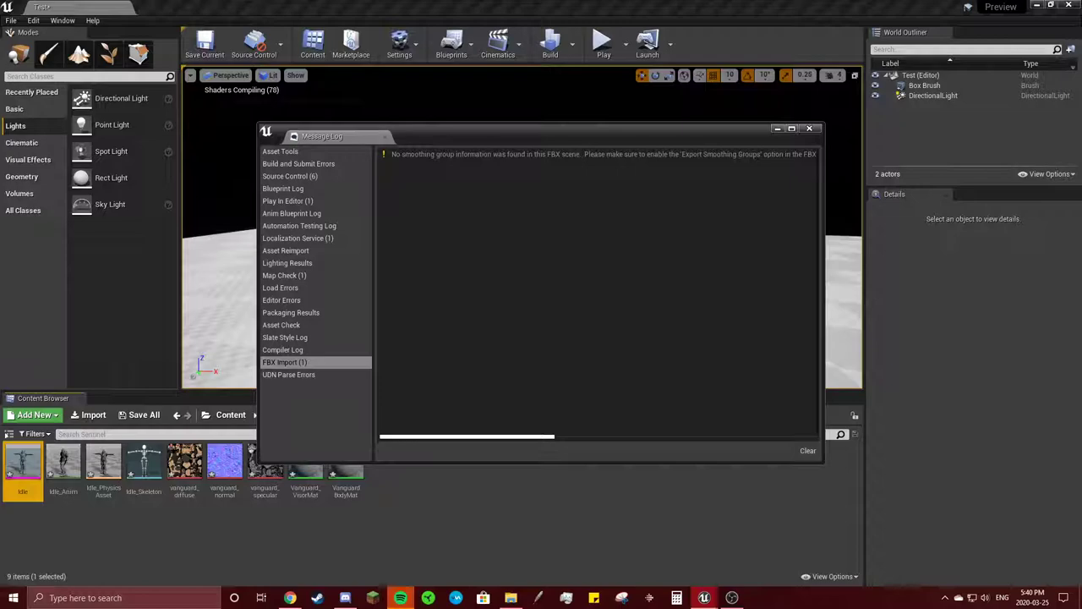
Close the Message Log and create a new Idle folder in Sentinel.
left_click(809, 128)
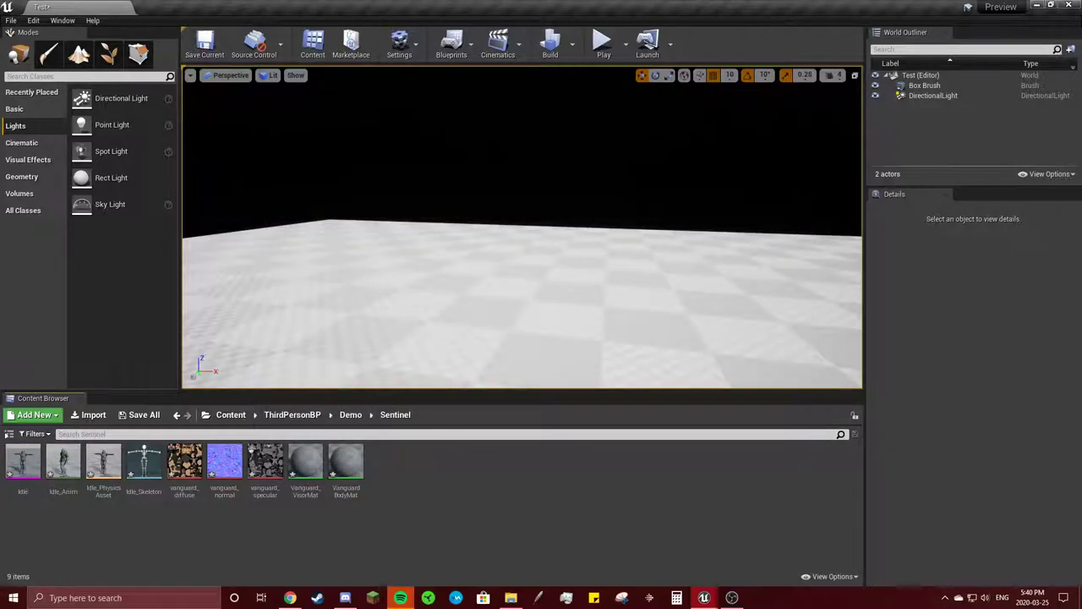
right_click(397, 473)
right_click(387, 473)
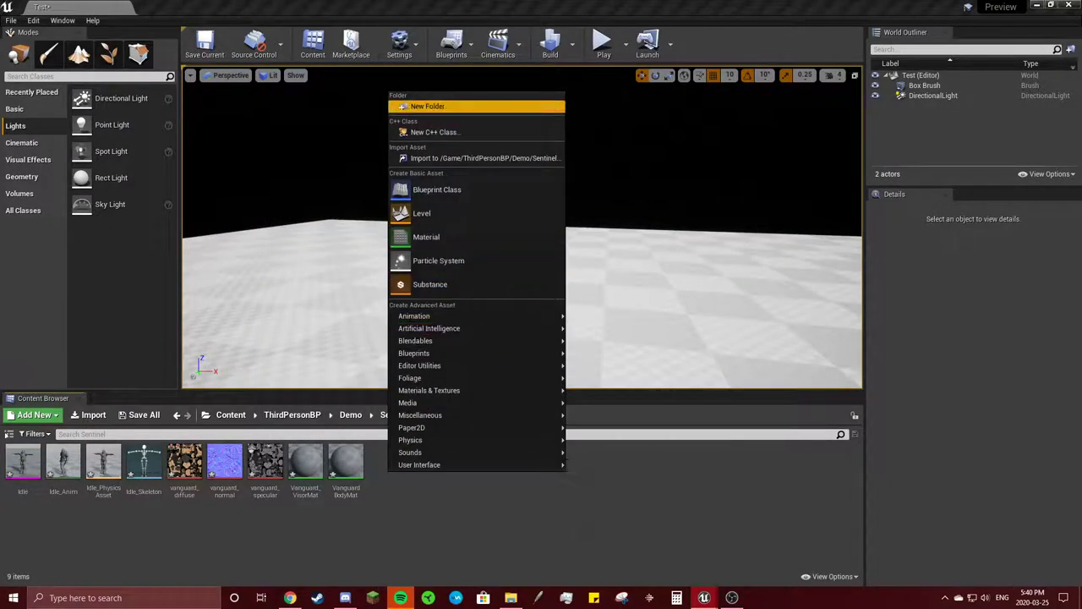
left_click(426, 106)
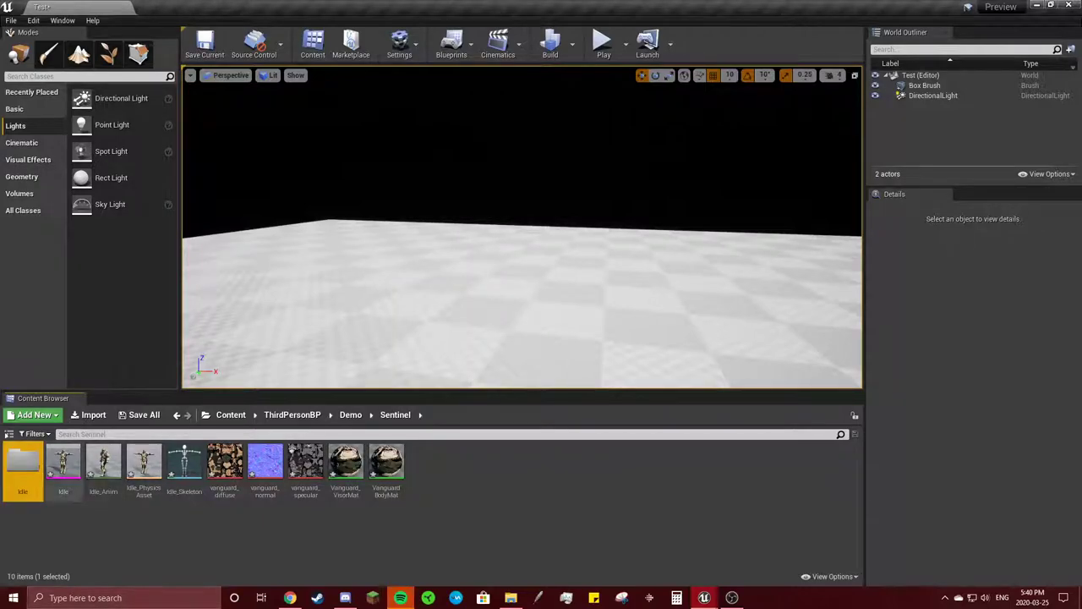
Move all nine imported assets into the Idle folder and open it.
left_click(64, 460)
left_click(387, 461, "shift")
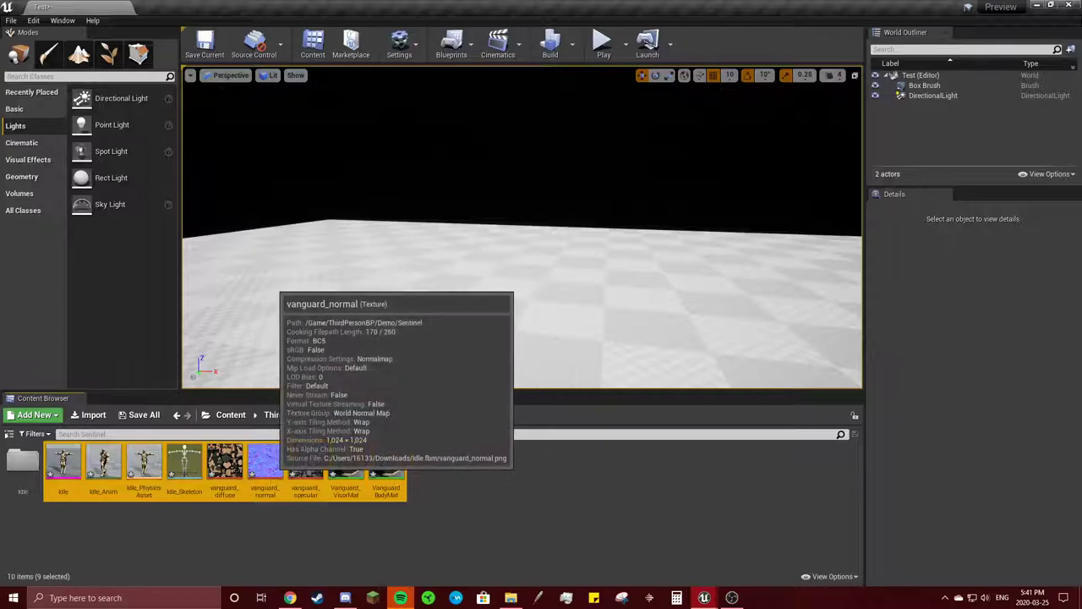
left_click_drag(265, 461, 23, 466)
left_click(48, 481)
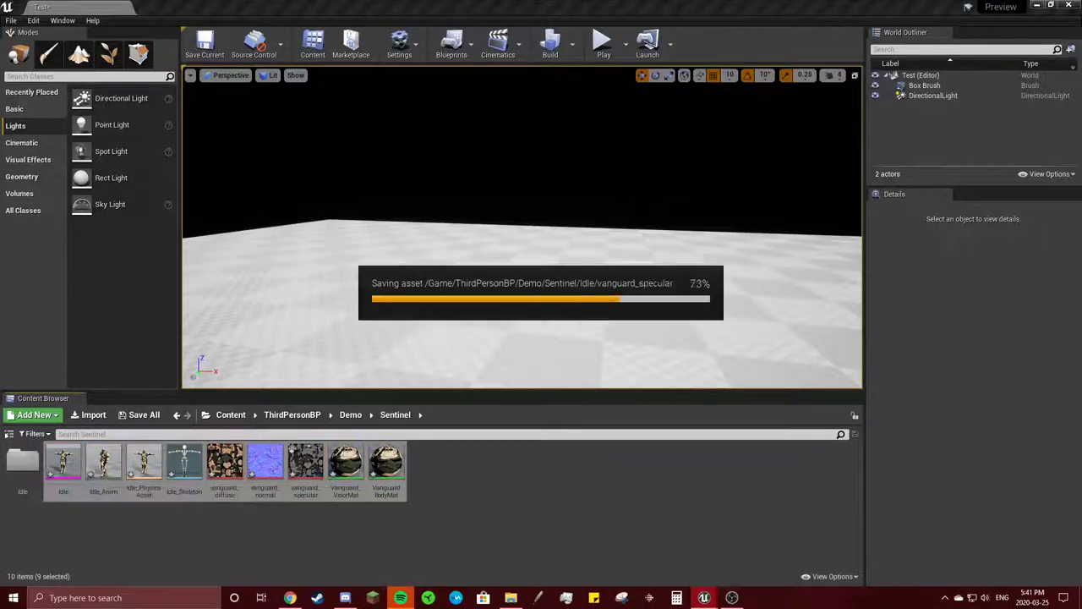
double_click(22, 461)
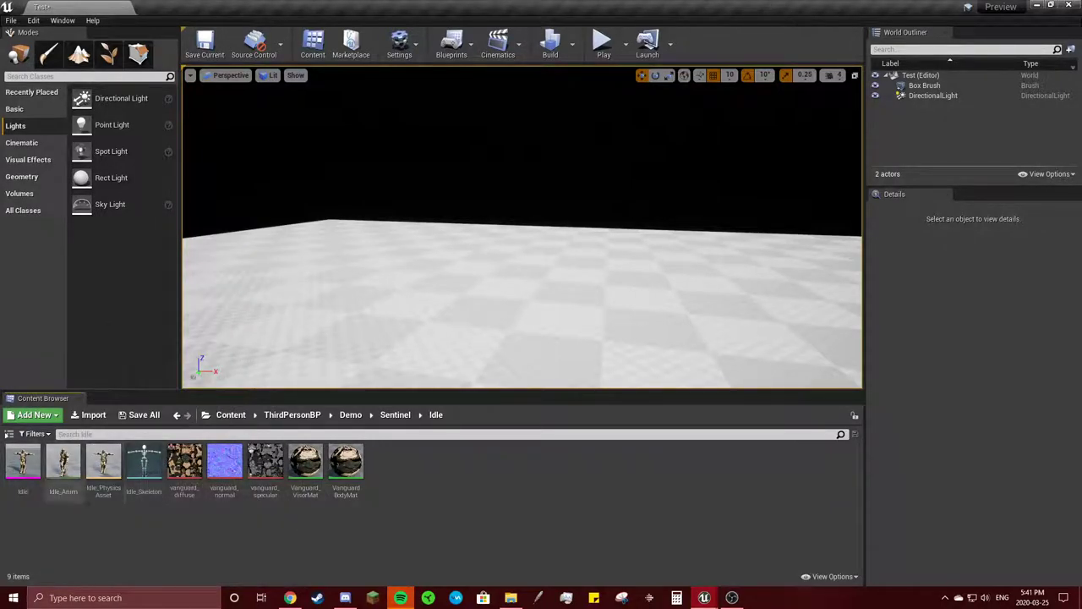
left_click_drag(63, 463, 503, 326)
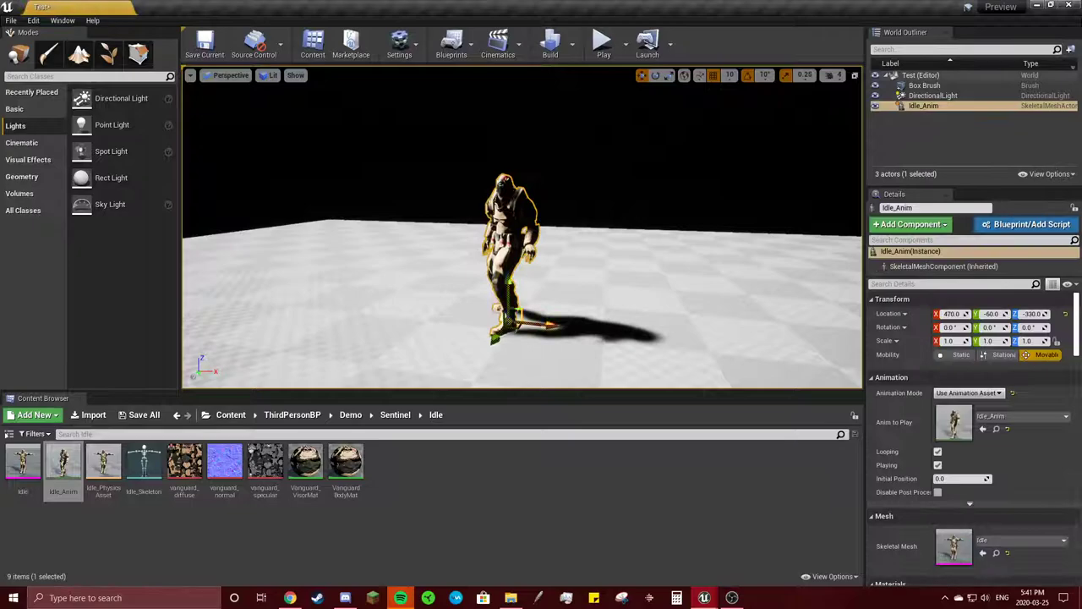
key("f")
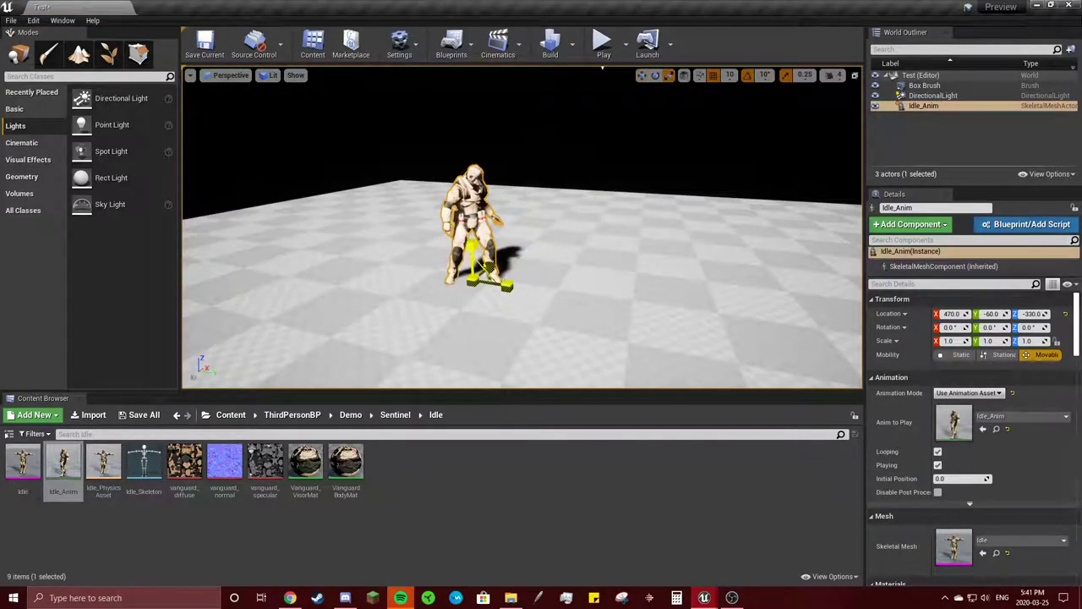
type("0.25")
key("Return")
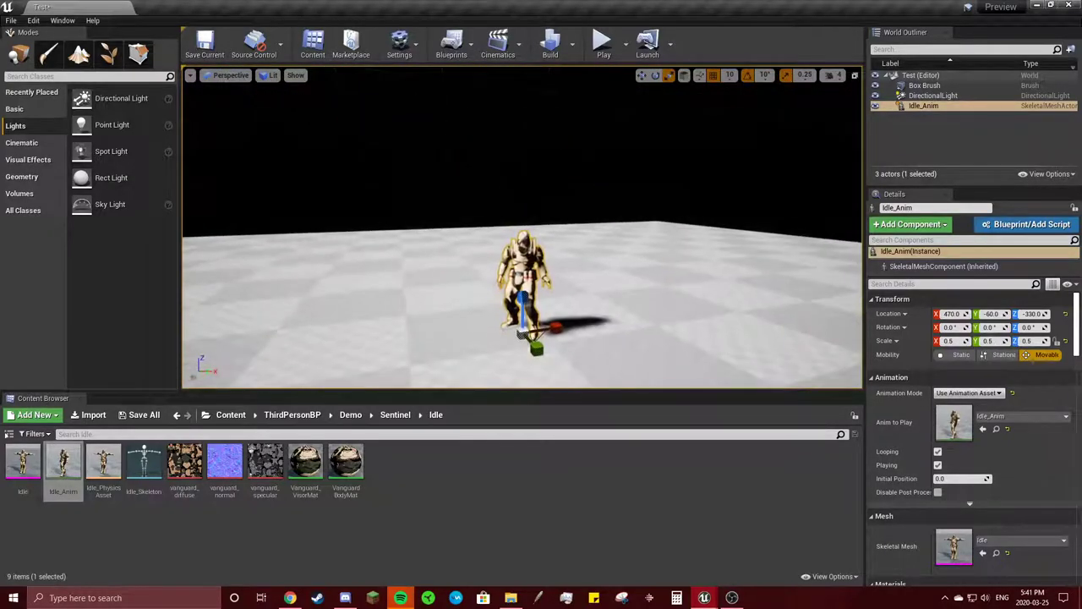
type("0")
key("Return")
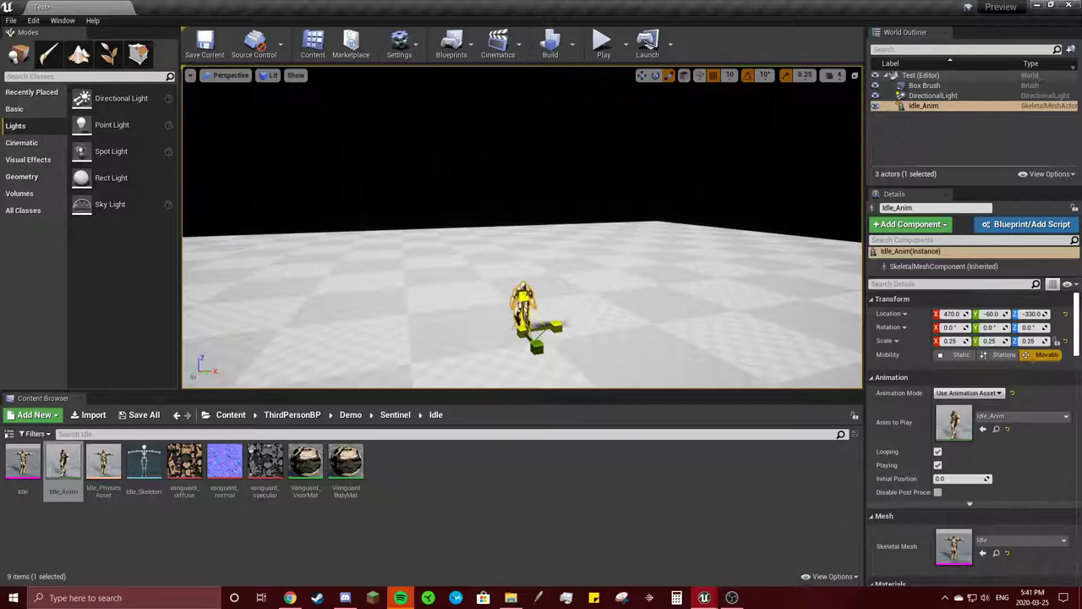
key("Delete")
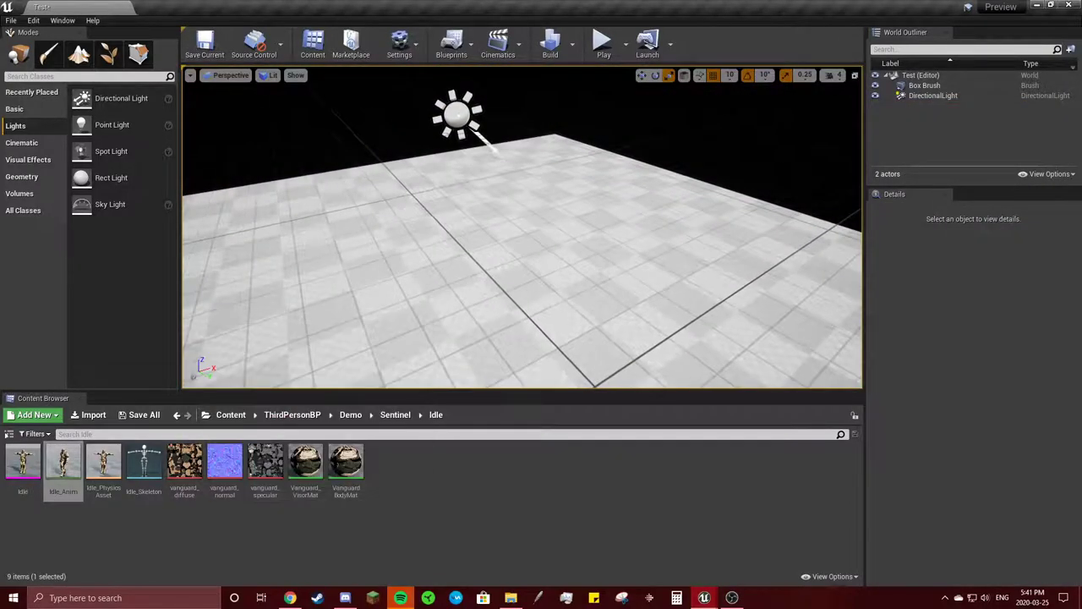
right_click_drag(522, 228, 541, 228)
left_click(64, 465)
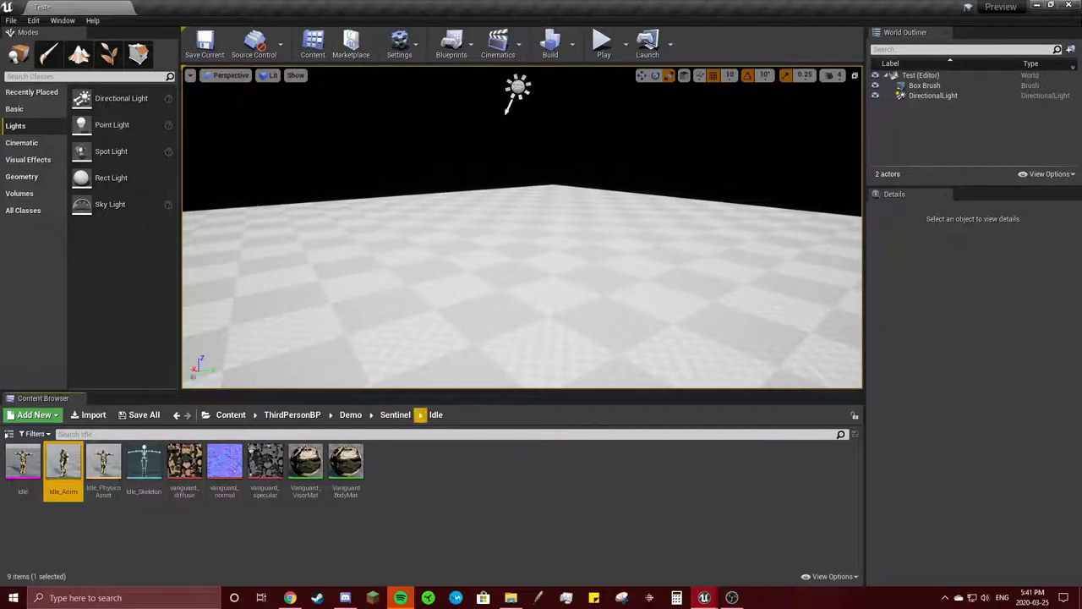
Search Mixamo for 'smash' and download the Getting Smashed animation as FBX.
left_click(395, 414)
key("alt+Tab")
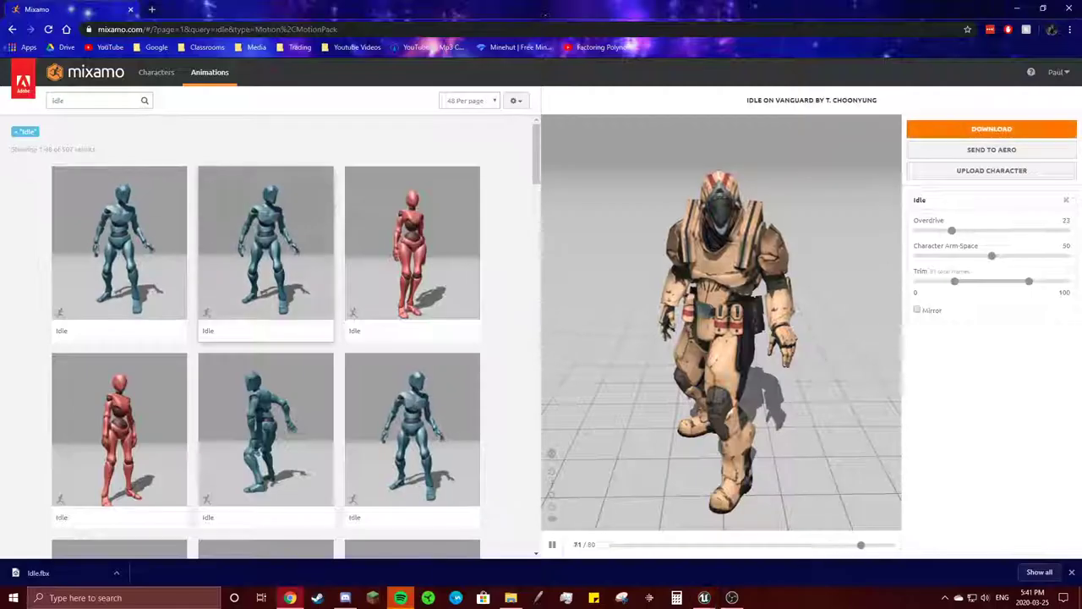
left_click(84, 100)
key("BackSpace")
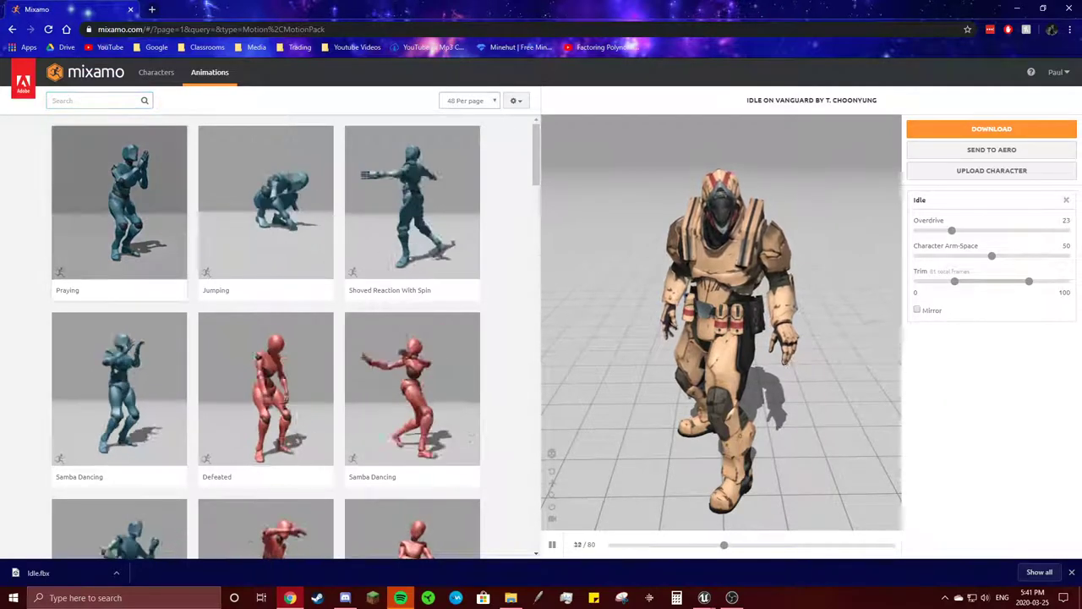
type("sit")
type("ash")
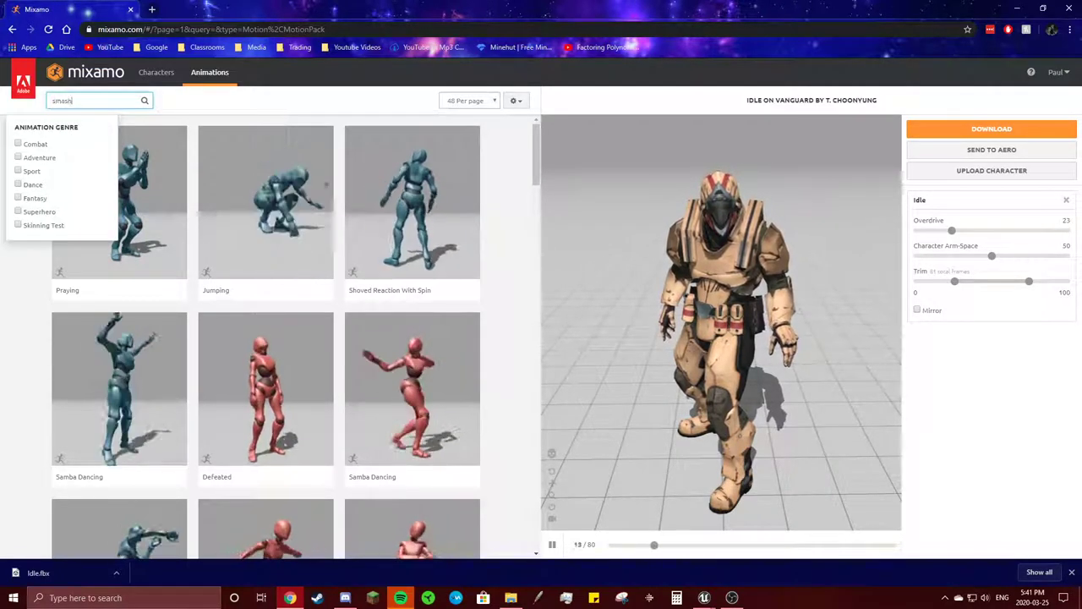
key("Return")
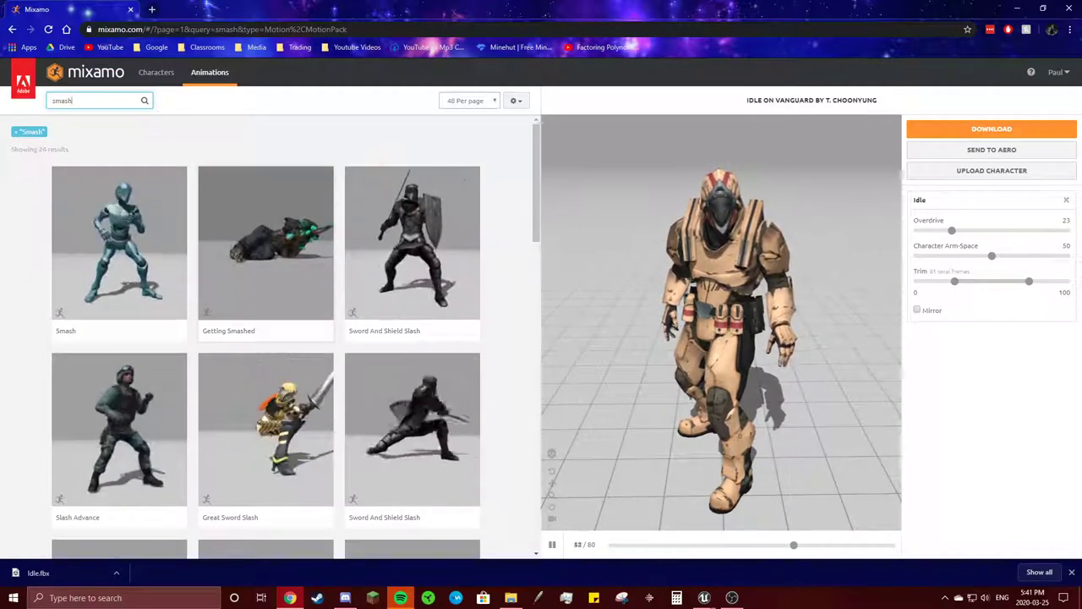
left_click(265, 245)
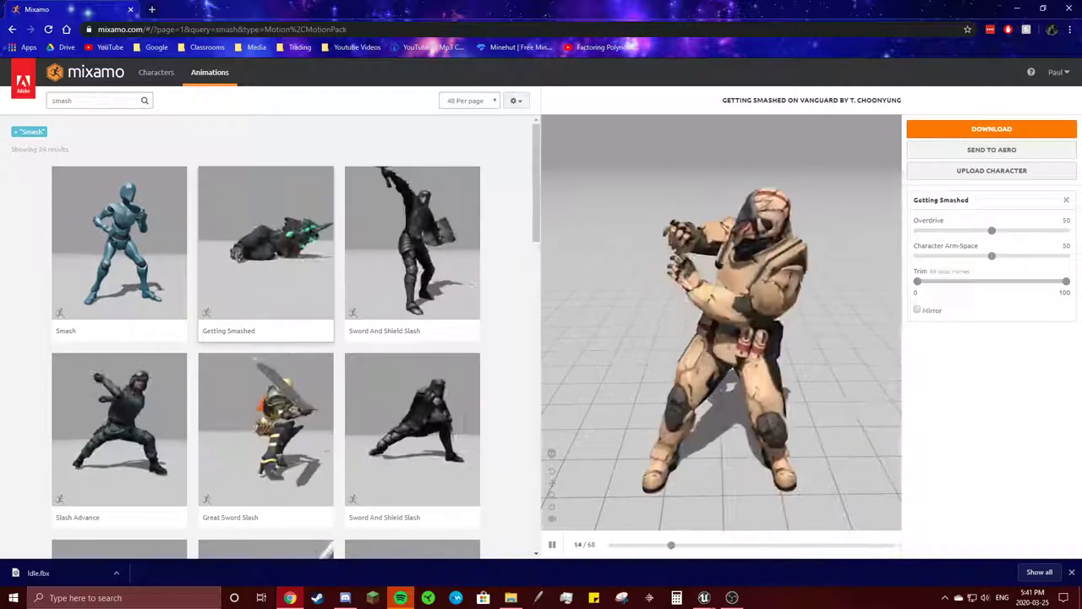
left_click(991, 129)
left_click(701, 256)
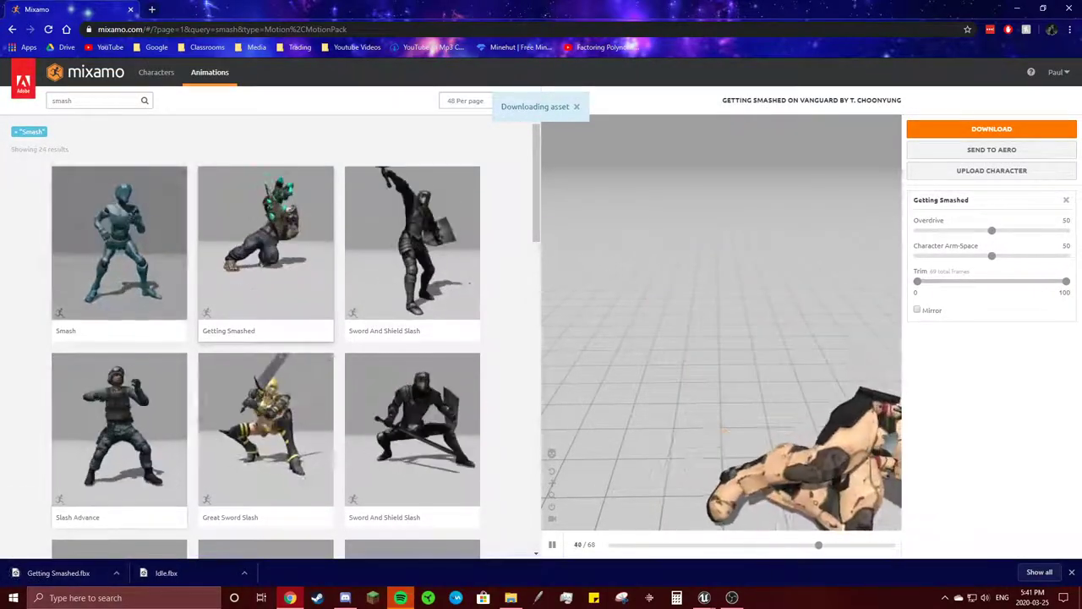
Preview Smash without downloading, then download Sword And Shield Slash instead.
left_click(119, 245)
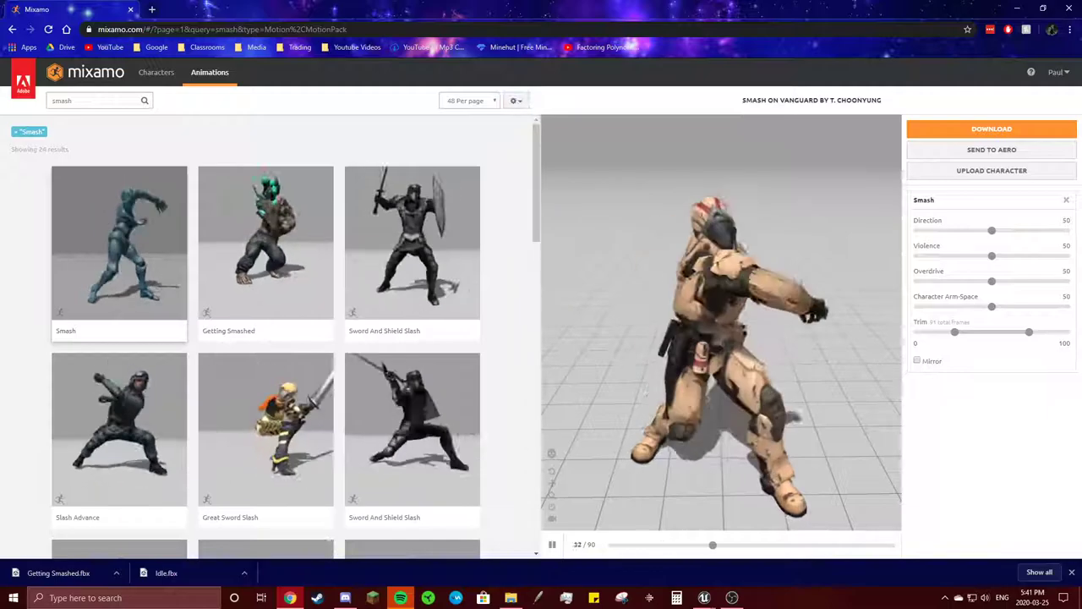
scroll(266, 338, "down", 1)
scroll(266, 339, "down", 2)
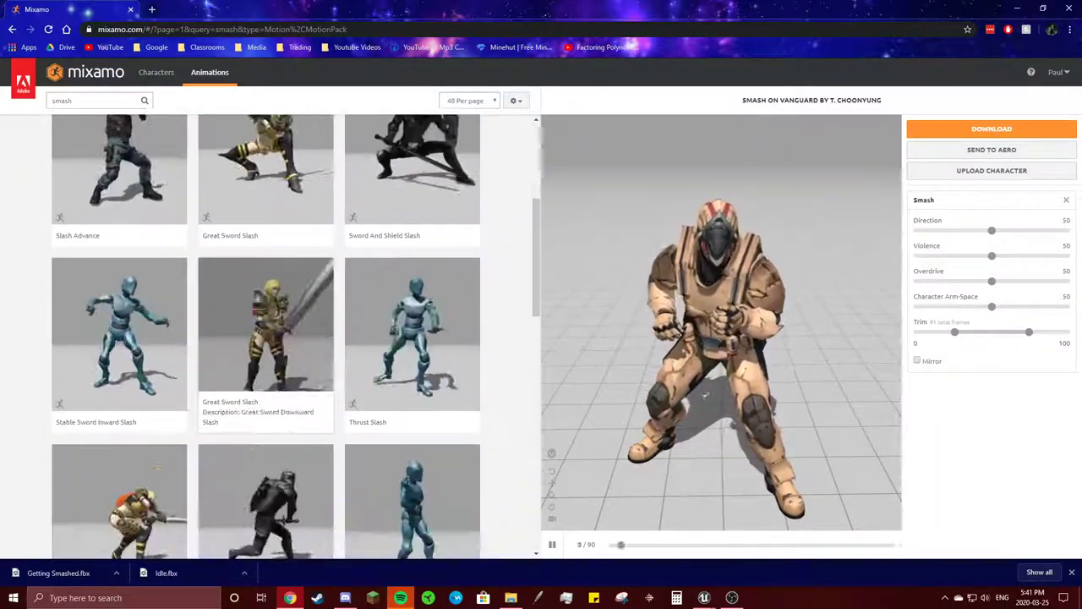
left_click(991, 128)
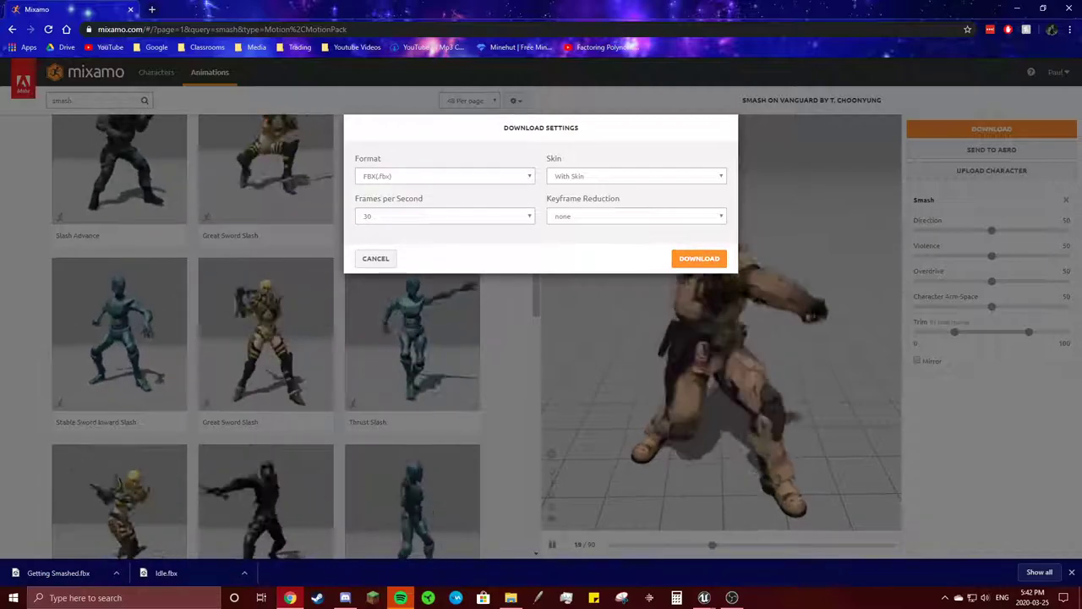
key("Escape")
scroll(265, 338, "up", 2)
scroll(265, 338, "up", 1)
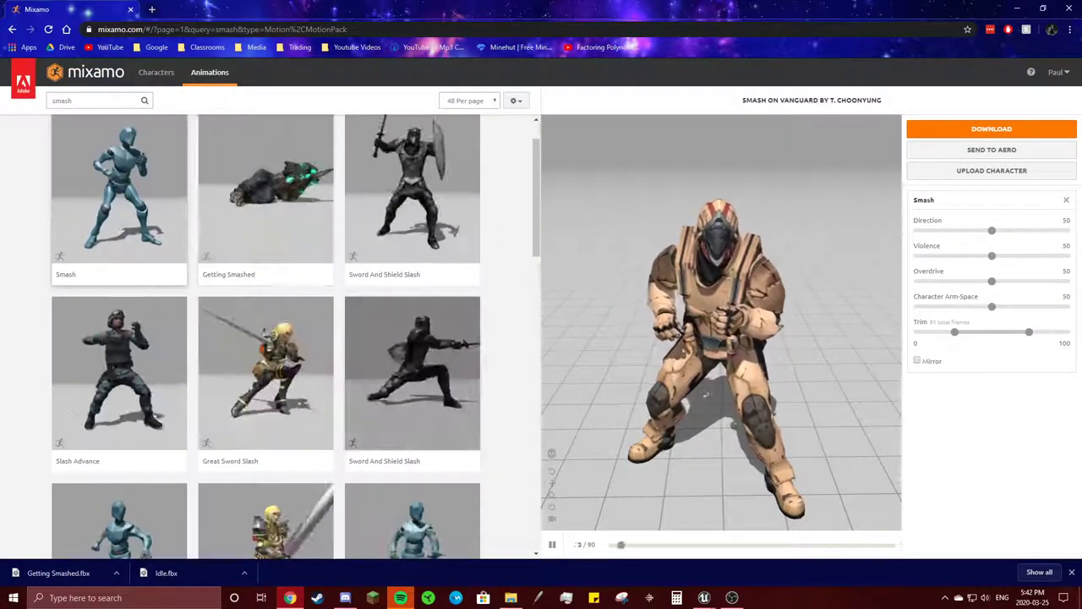
left_click(411, 203)
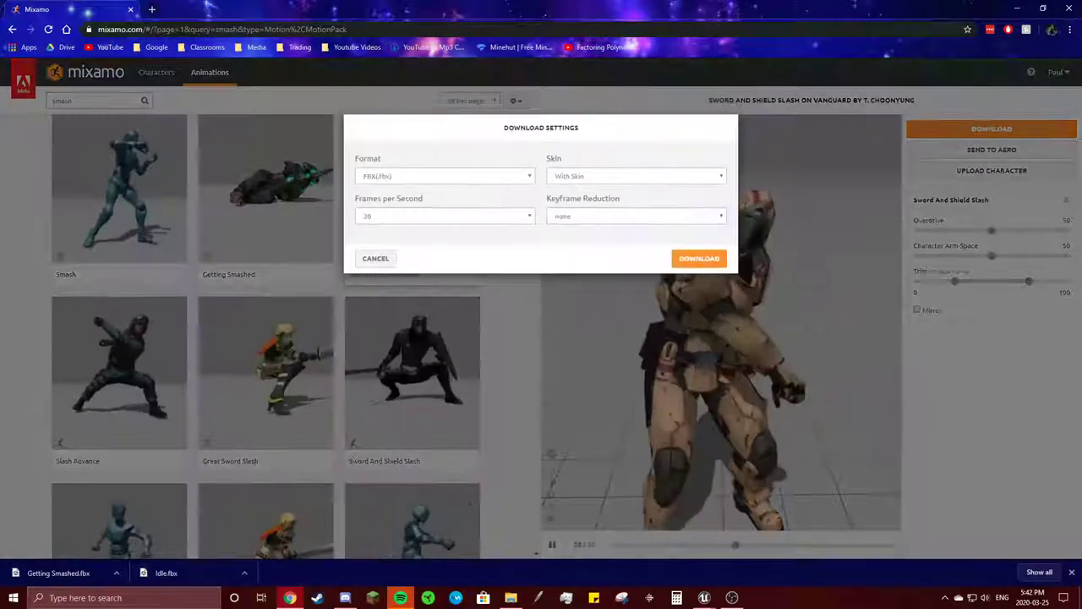
left_click(699, 256)
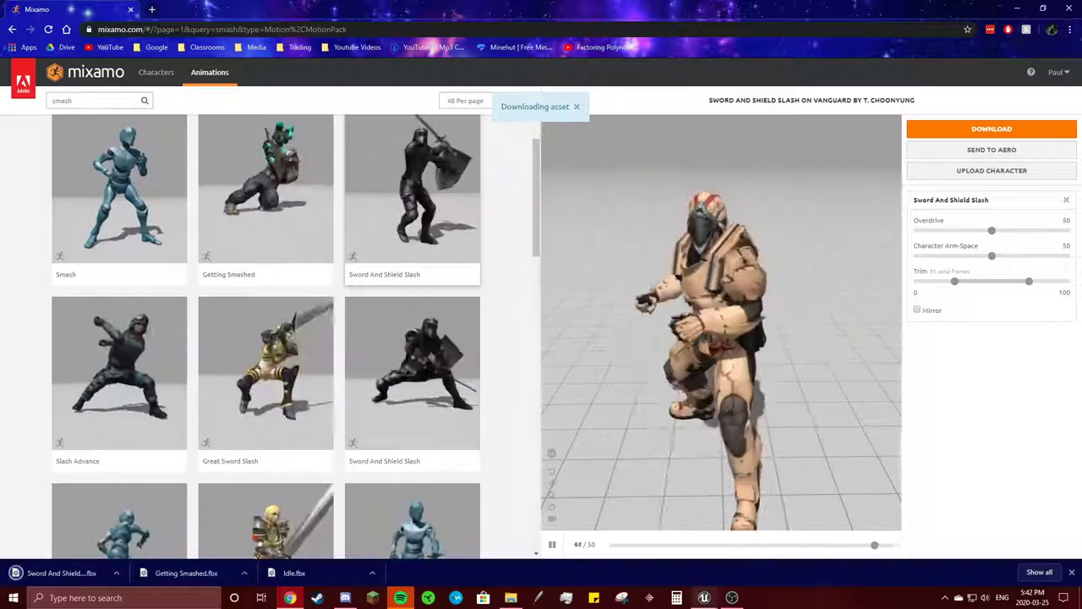
Create and open a Dead folder in Sentinel, then select Getting Smashed.fbx for import.
left_click(760, 546)
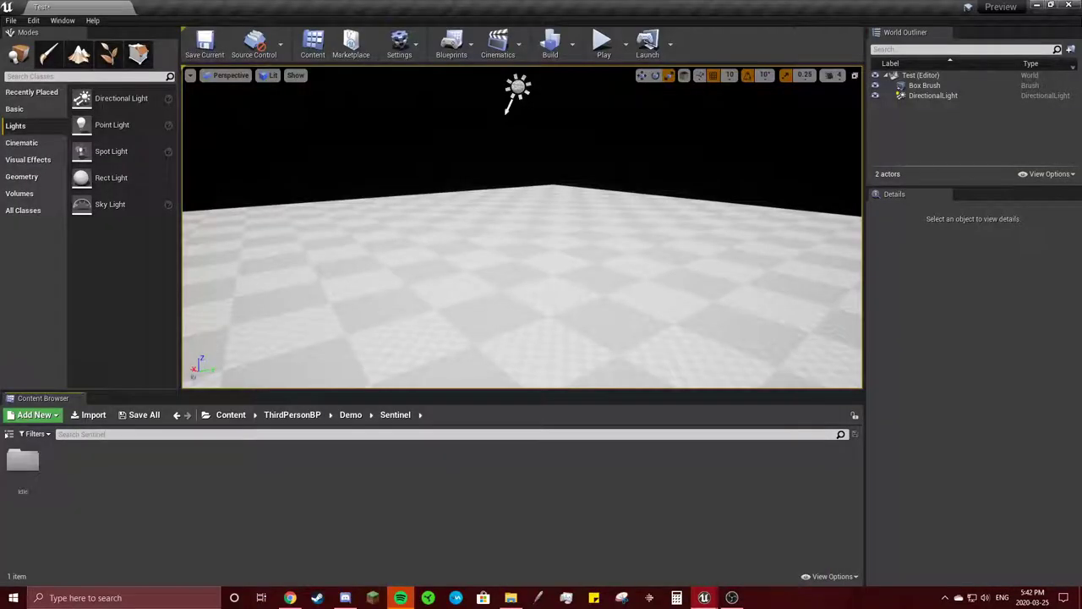
right_click(144, 541)
left_click(169, 91)
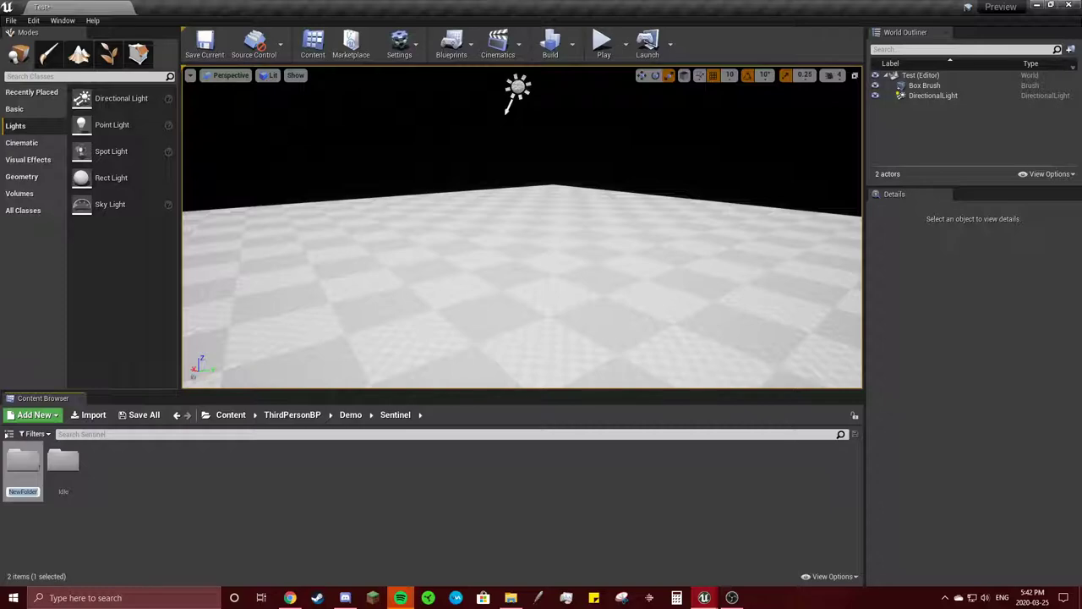
type("Dead")
key("Return")
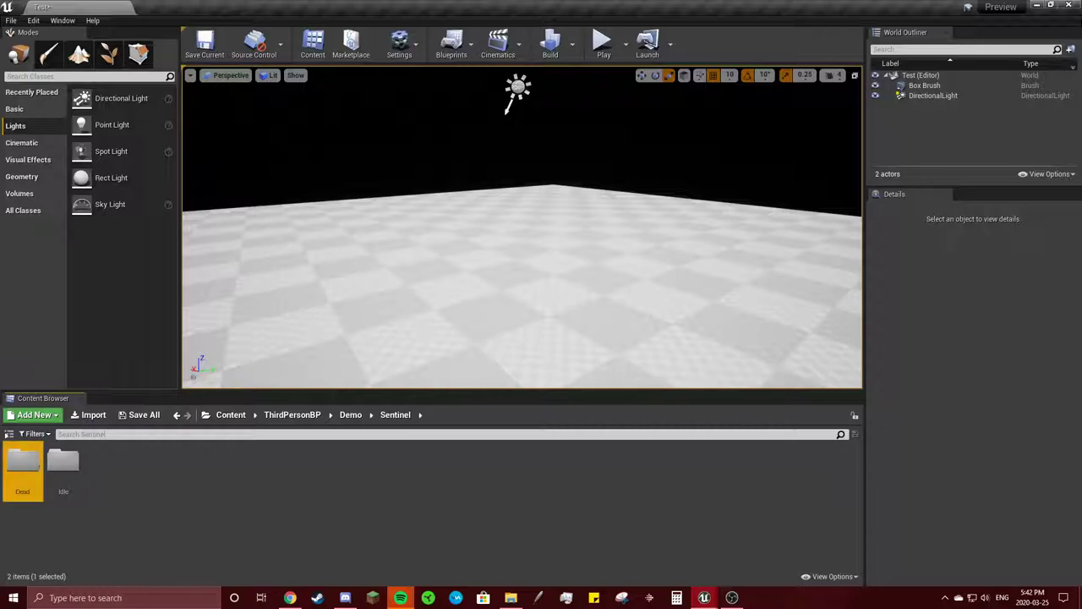
key("Return")
left_click(89, 415)
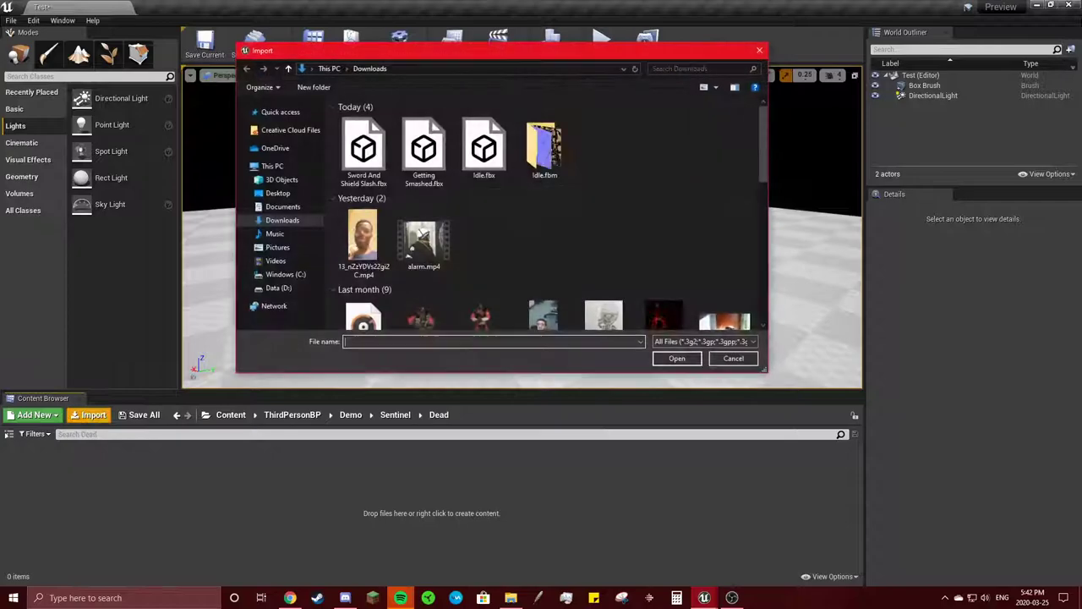
left_click(423, 152)
Import Getting Smashed with Skeleton Idle_Skeleton and Material Import Method Do Not Create Material.
double_click(423, 152)
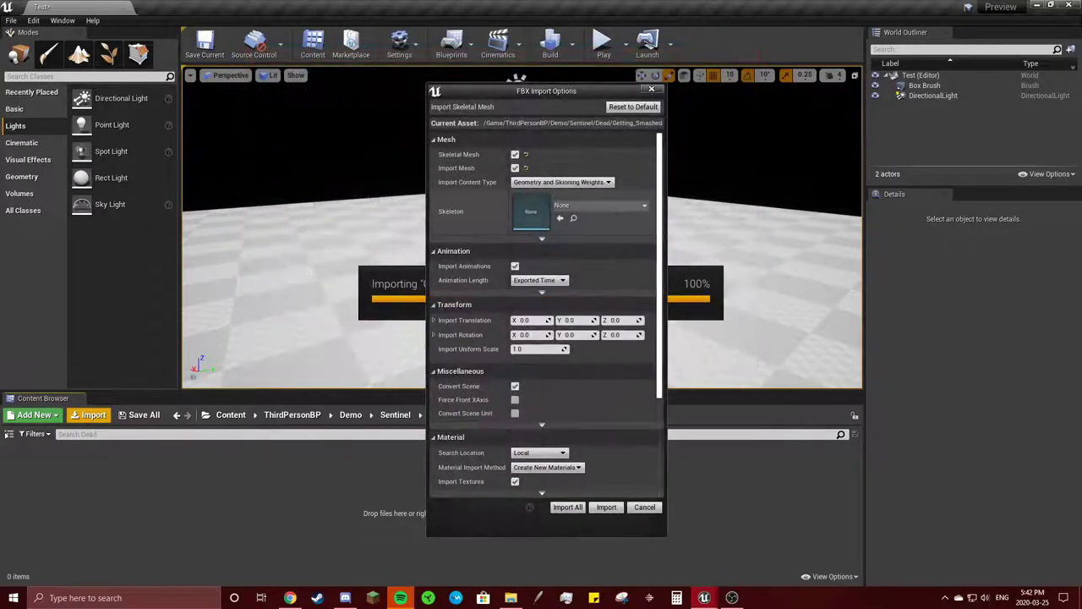
left_click(600, 205)
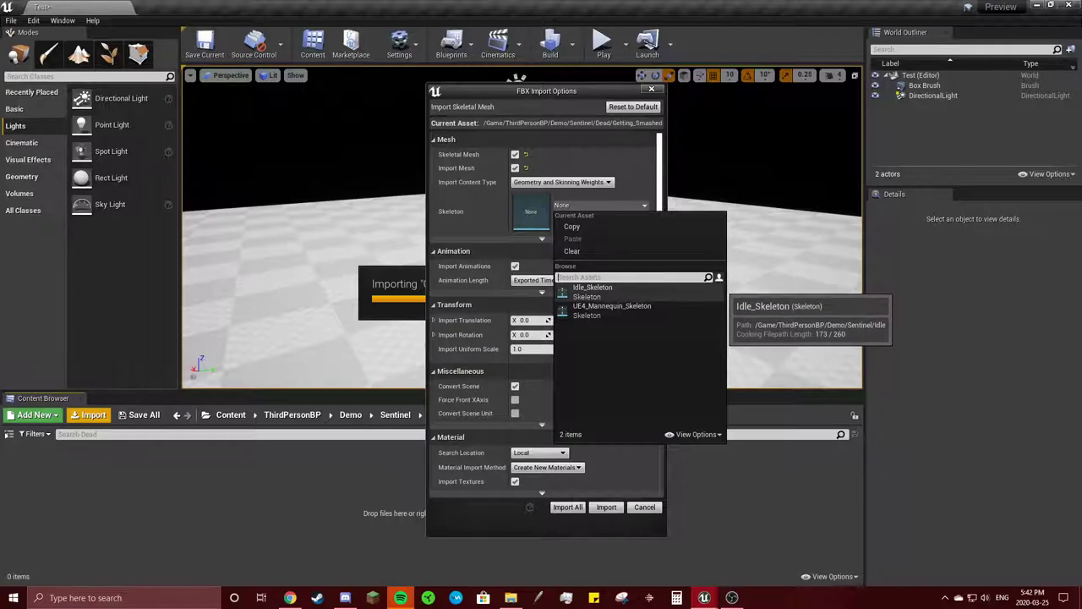
left_click(591, 289)
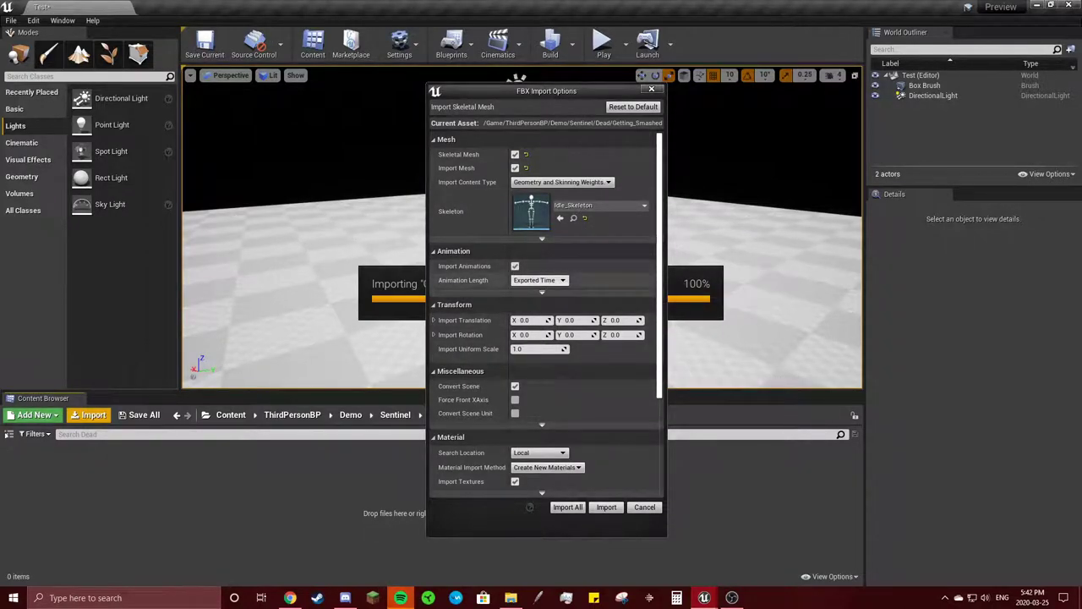
scroll(541, 279, "down", 2)
scroll(541, 279, "down", 1)
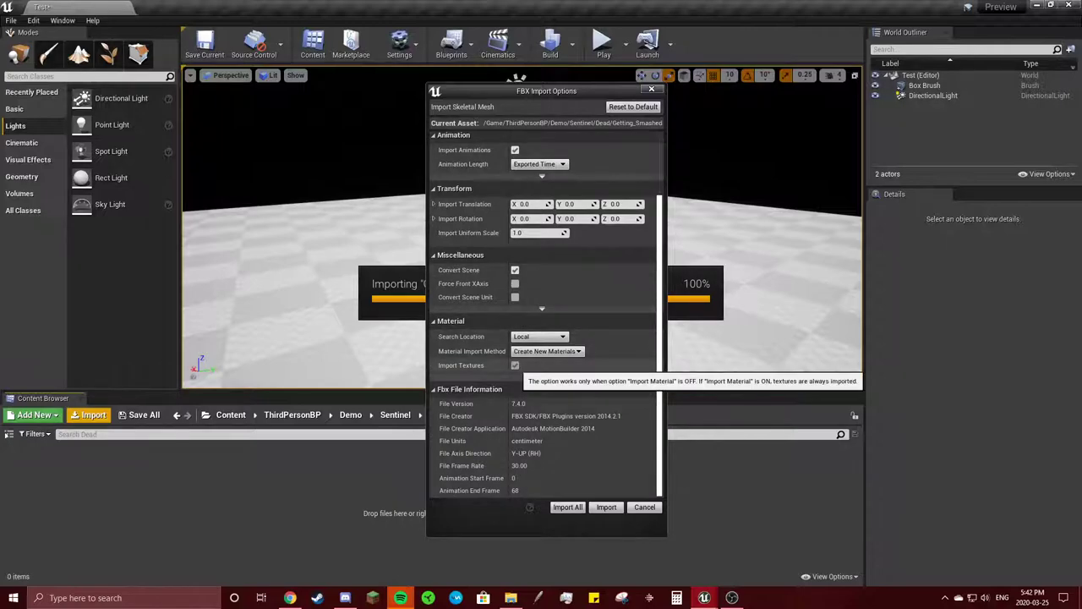
left_click(547, 351)
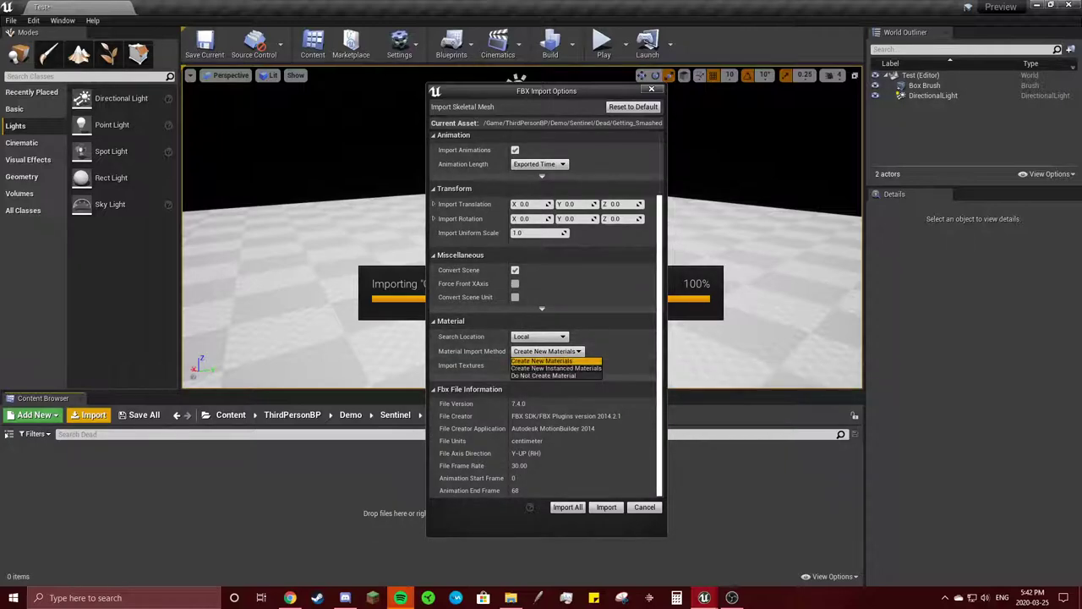
left_click(548, 367)
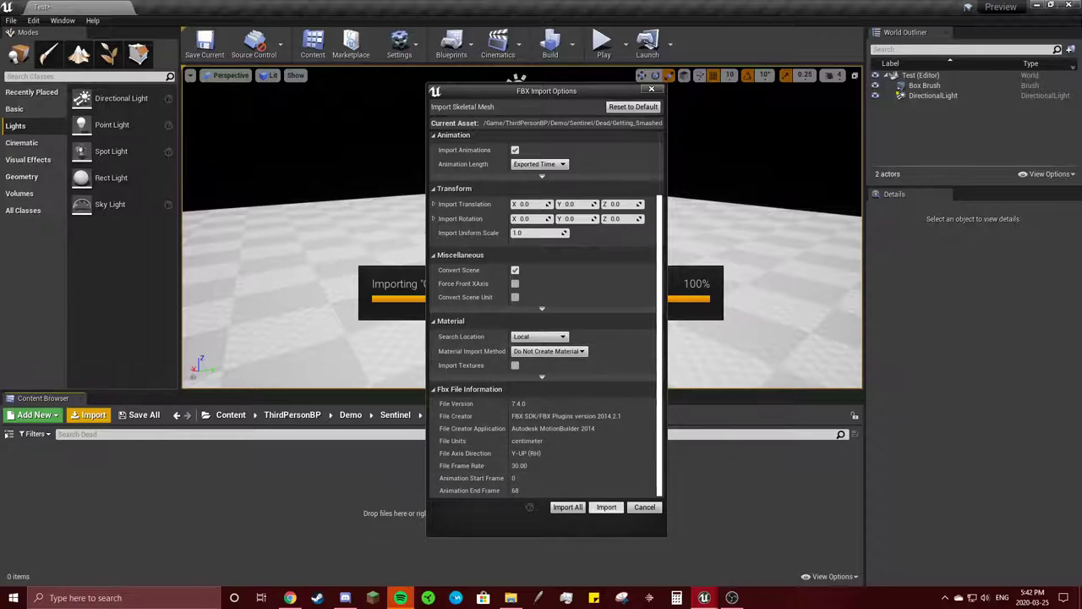
key("Return")
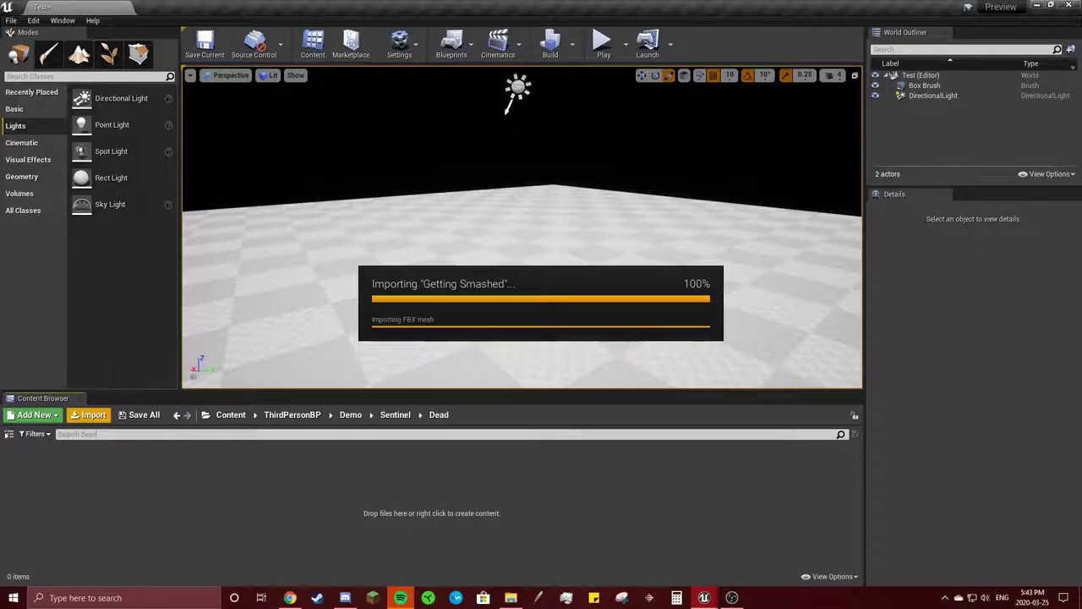
Close the Message Log and select Getting_Smashed_Anim in the Dead folder.
left_click(810, 127)
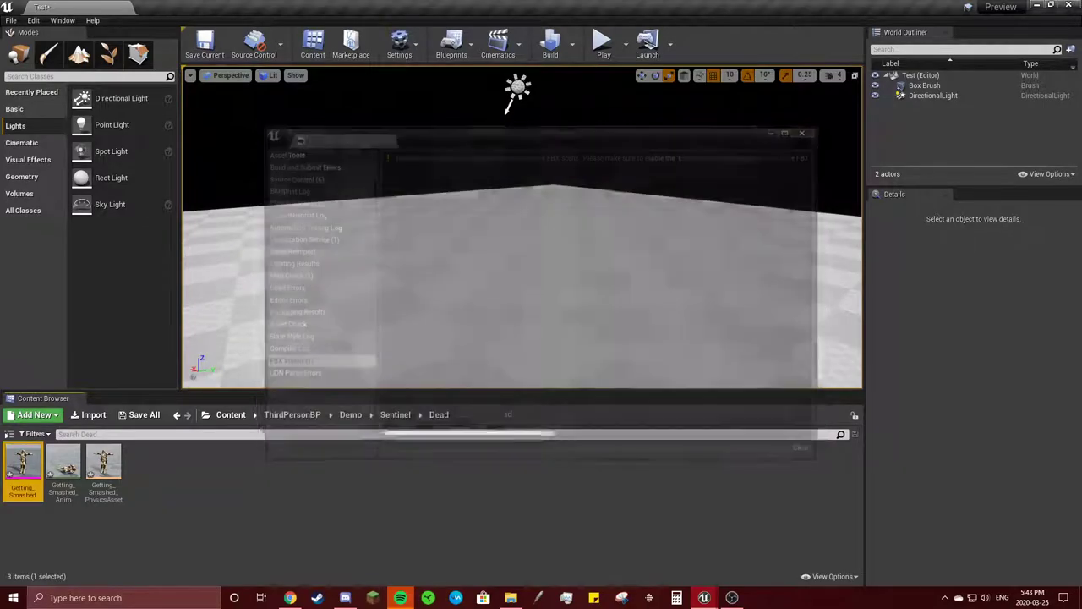
left_click(103, 463)
left_click(64, 463)
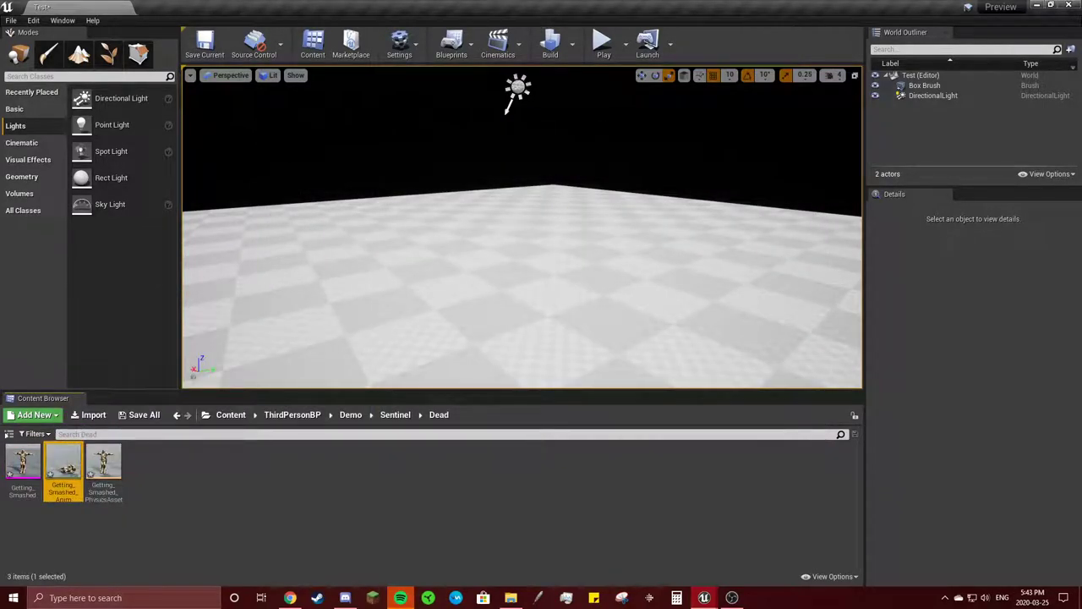